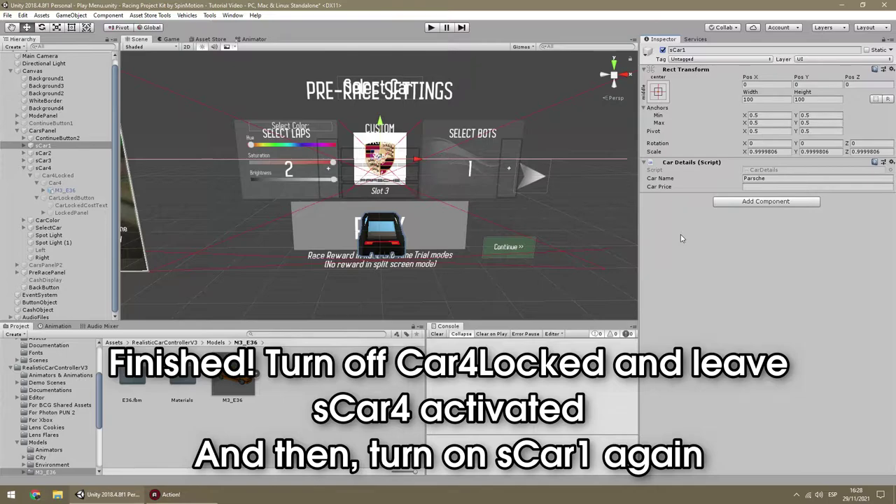
Run the Play Menu scene with the game view maximized and browse the car selection to the BMW M3 E36
click(431, 27)
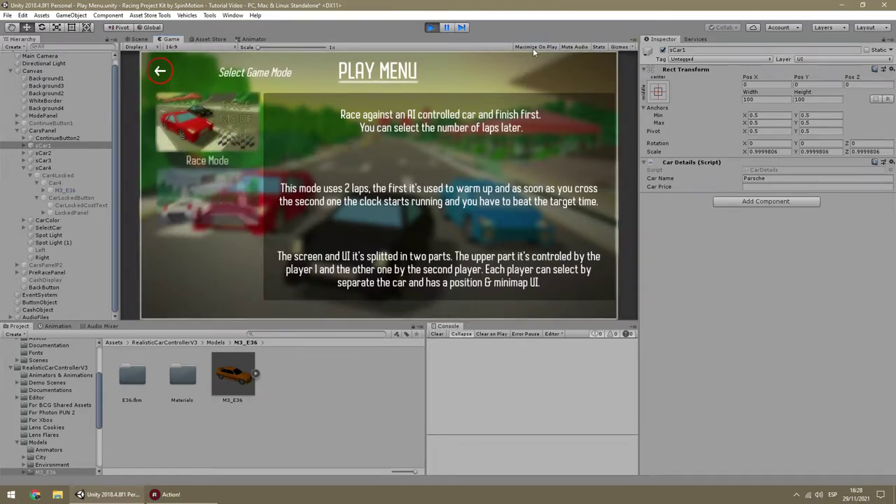
click(533, 47)
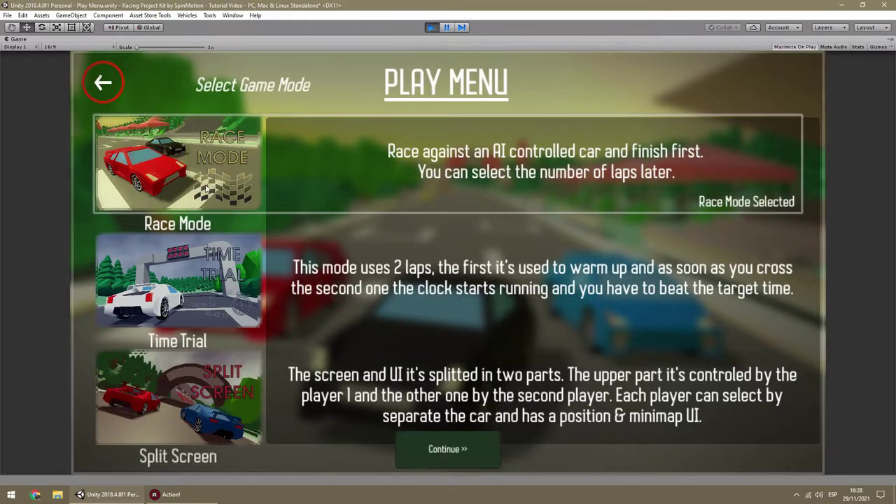
click(462, 448)
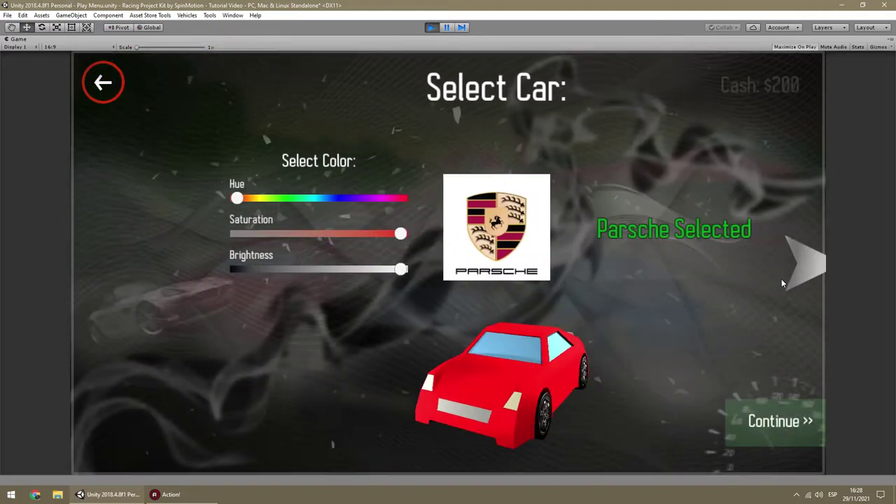
click(757, 266)
click(757, 266)
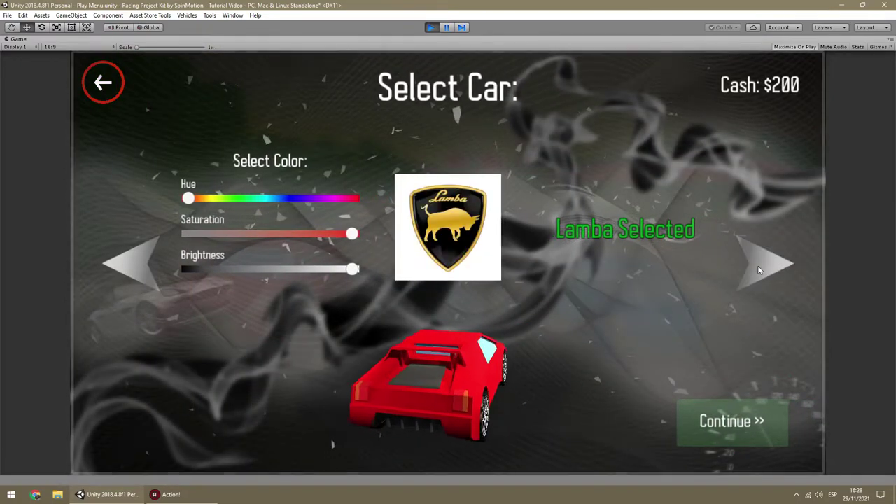
click(757, 265)
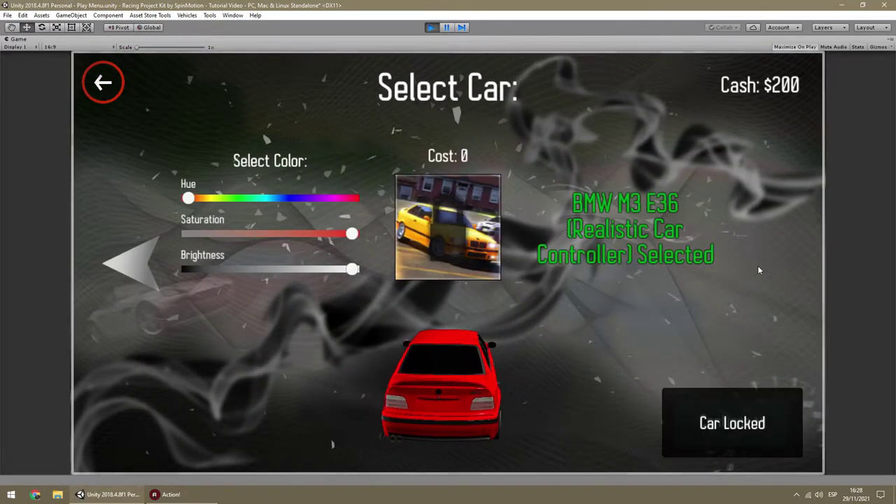
Buy the locked BMW M3 E36 and test its paint color with the hue, saturation and brightness settings
click(447, 233)
drag(190, 200, 294, 199)
drag(351, 233, 323, 234)
drag(352, 269, 269, 266)
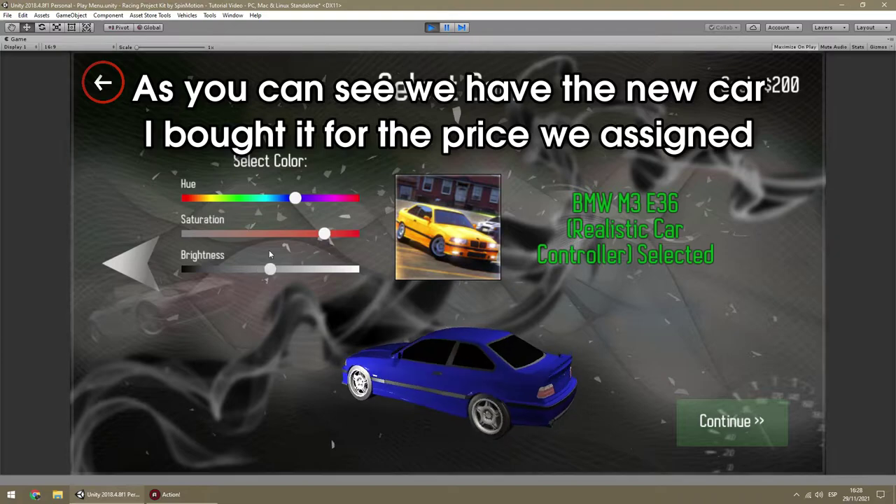
drag(295, 198, 226, 201)
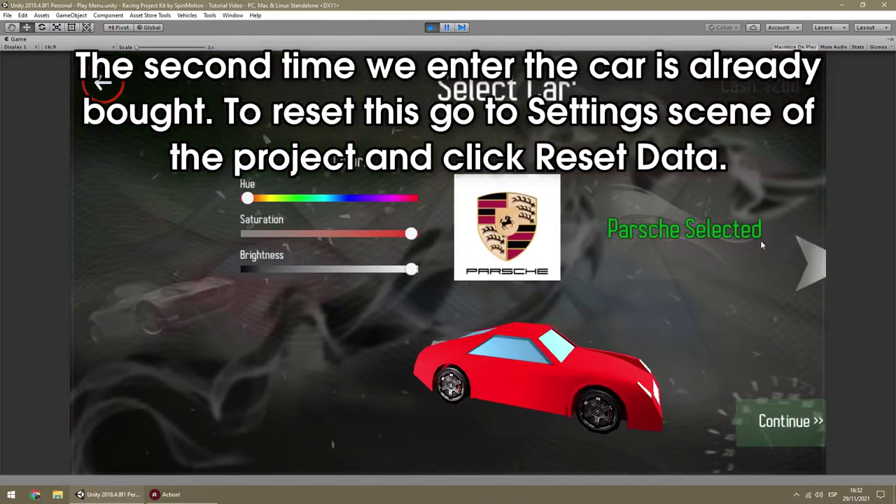
Browse to the BMW M3 E36 again and recolor it blue with slightly lower saturation and brightness
click(770, 264)
click(770, 263)
click(769, 263)
drag(203, 198, 281, 199)
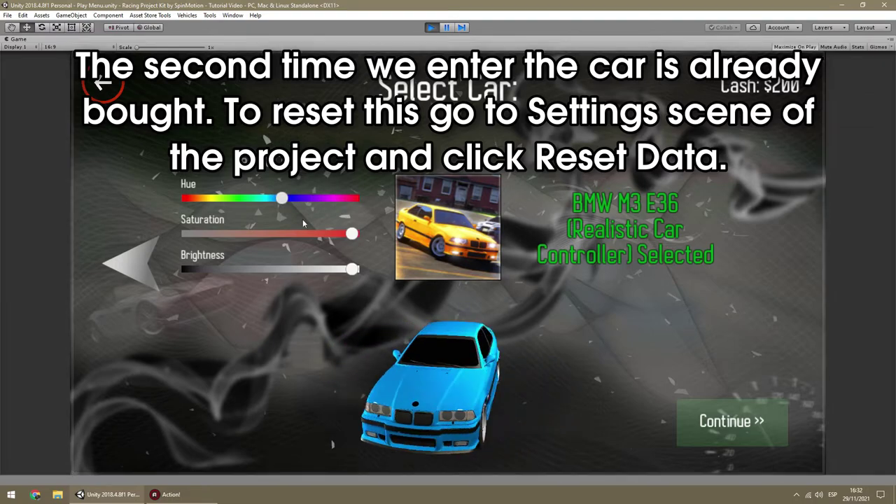
drag(301, 234, 333, 237)
drag(331, 272, 308, 272)
Continue with the BMW to the pre-race settings and raise the number of bots by three
click(751, 439)
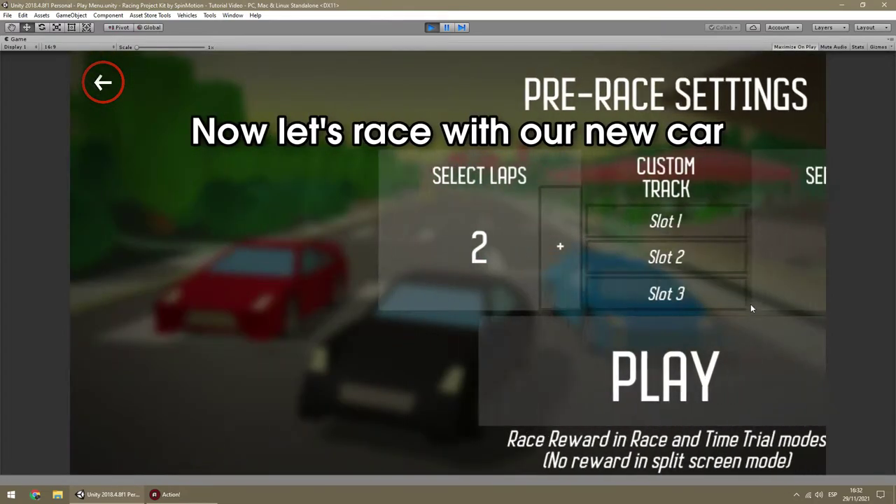
click(720, 257)
click(719, 257)
click(719, 257)
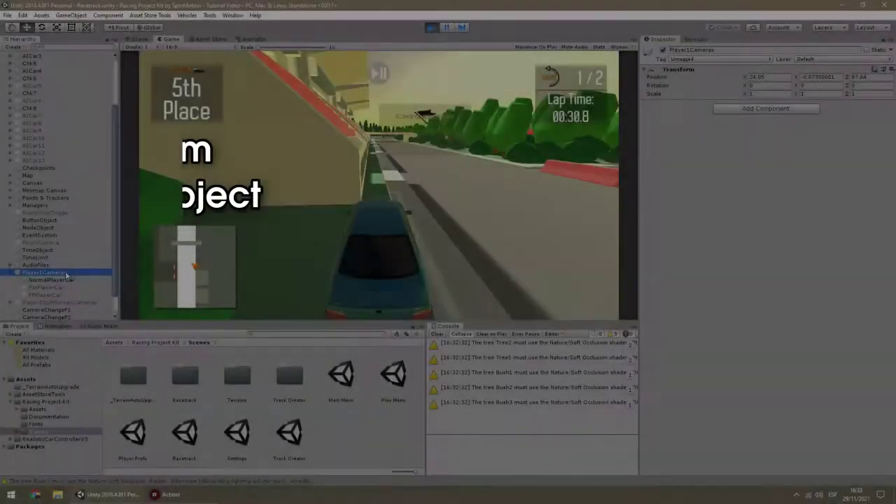
Set the NormalPlayerCar camera's Car Camera script to Pos Z -107.7 and Rot X 0.6
scroll(763, 210, down, 2)
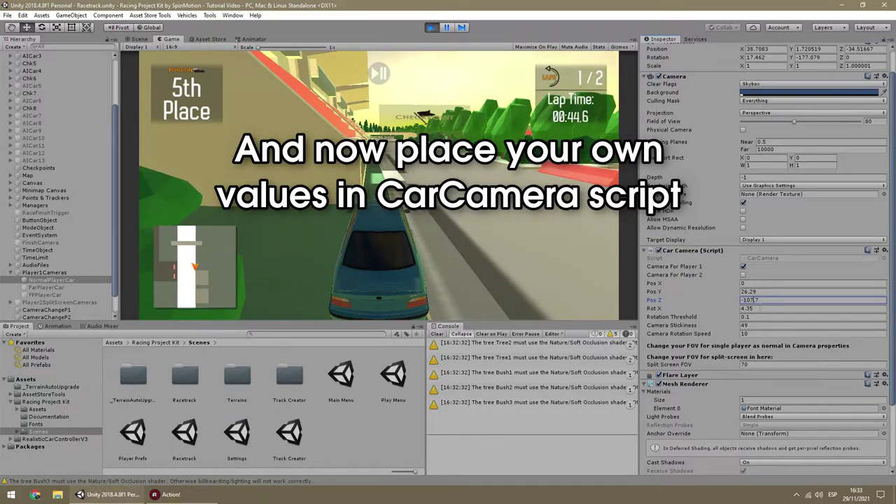
text(0.6)
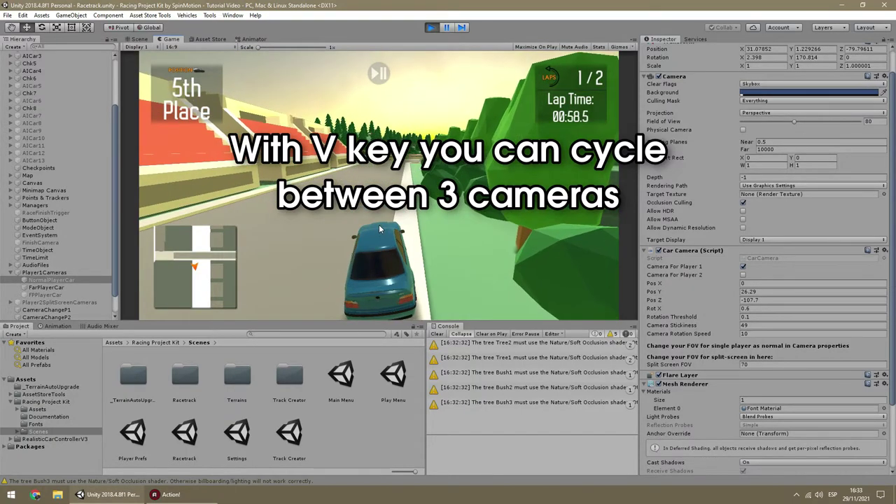
Switch to the second race camera and set FarPlayerCar's Car Camera to Pos Y 33.7, Pos Z -138.8 and Rot X 2.6
key(v)
click(88, 286)
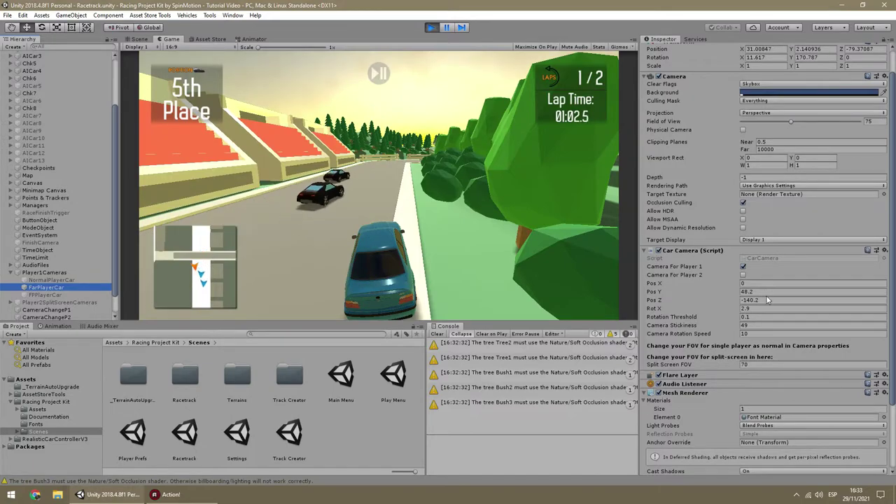
click(757, 291)
text(33.7)
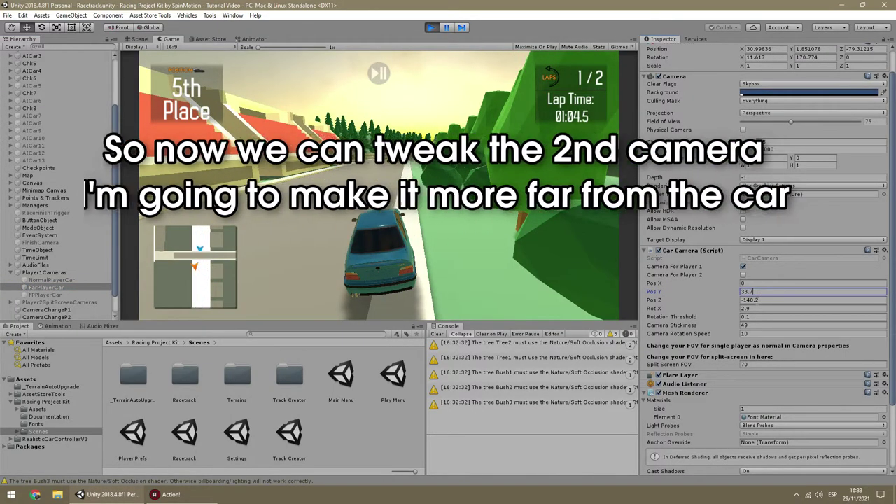
click(757, 300)
text(-138.8)
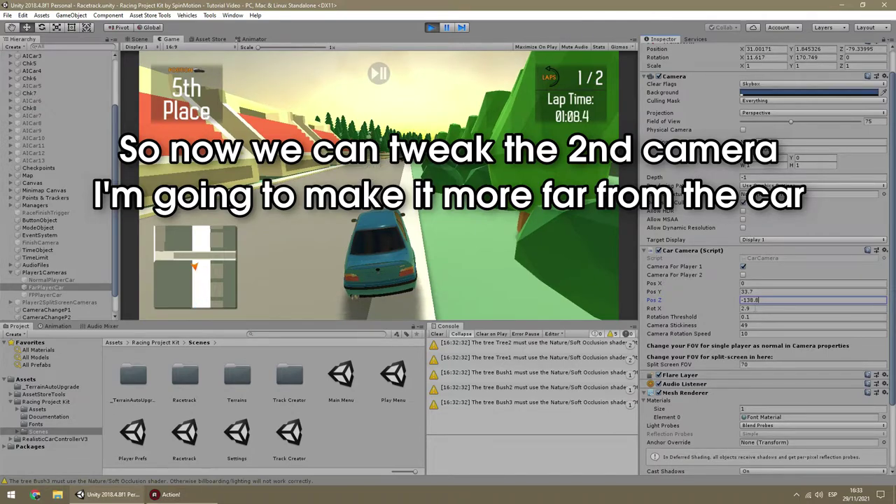
text(2.6)
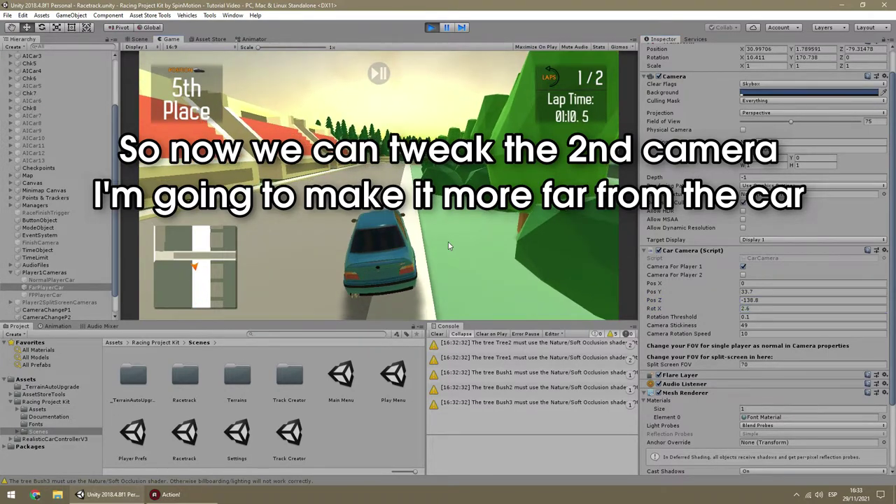
Drive the car along the track to check the far camera view
click(448, 242)
key(w)
key(a)
key(d)
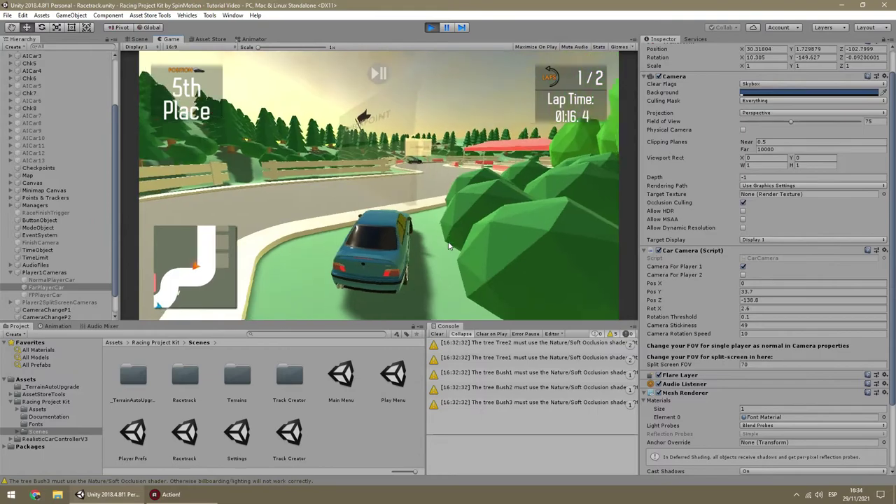
Switch to the hood camera, set FPPlayerCar's Car Camera Pos Y to 18.8 and drive to check the view
key(c)
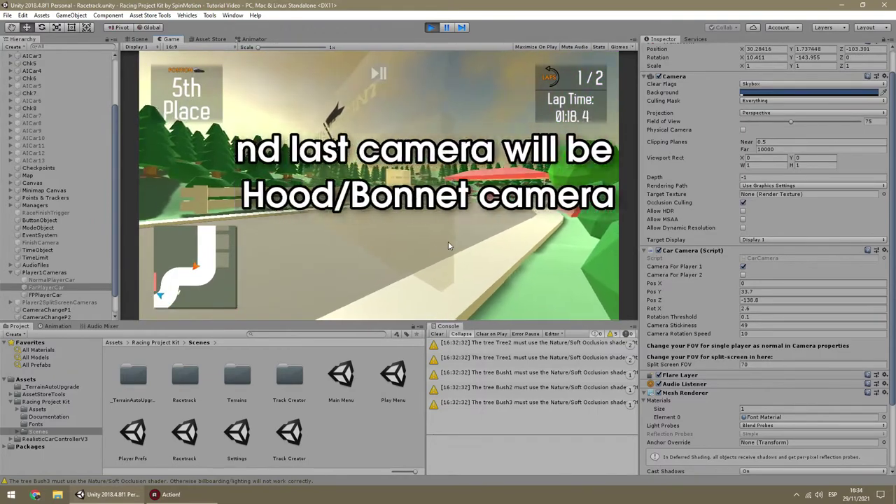
click(45, 294)
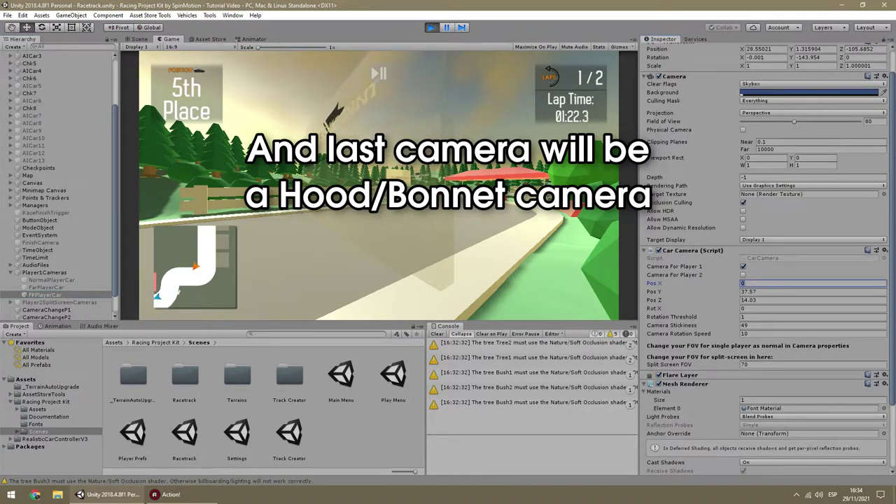
click(758, 291)
text(18.8)
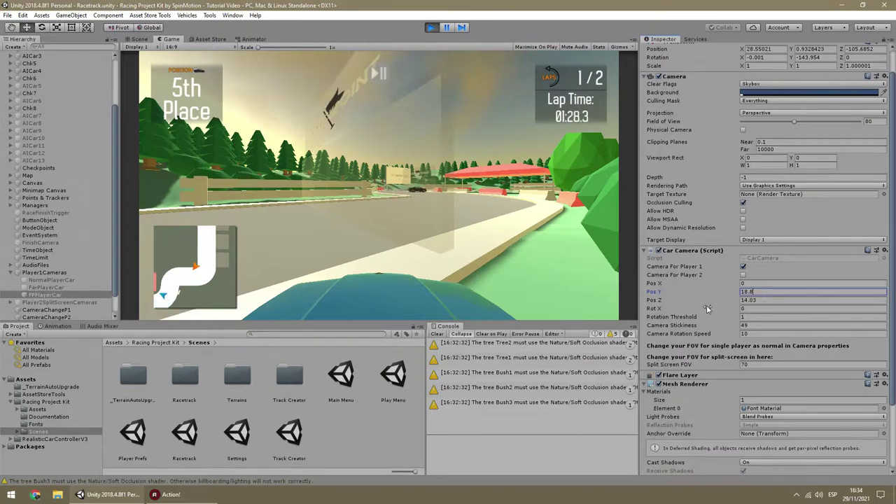
click(552, 268)
key(w)
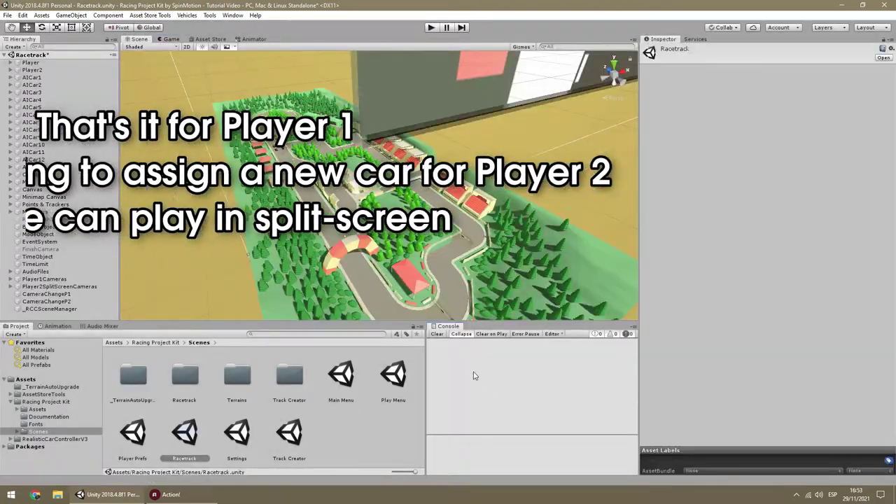
Create an empty child object named p2car4 under Player2 in the Racetrack scene
click(11, 70)
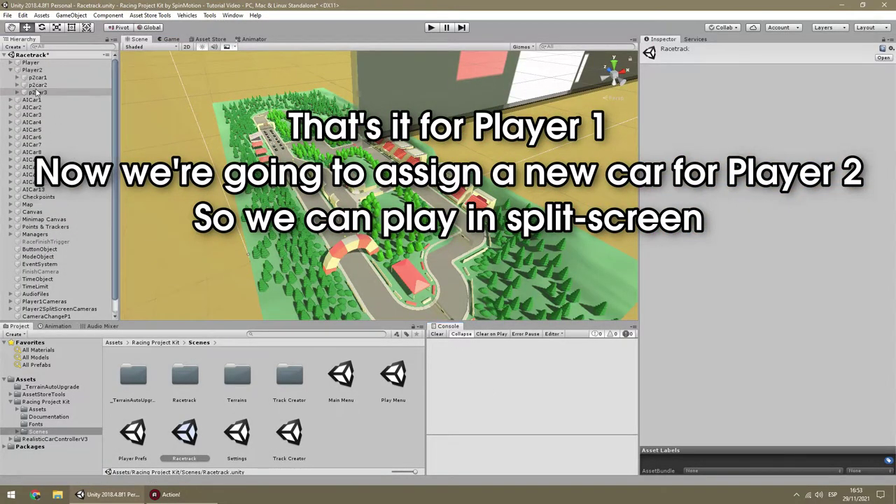
double_click(38, 91)
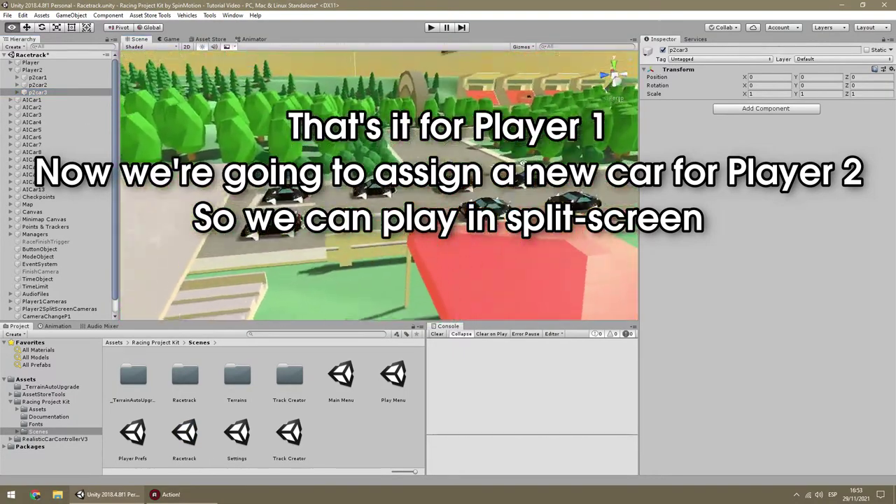
alt+drag(486, 175, 487, 203)
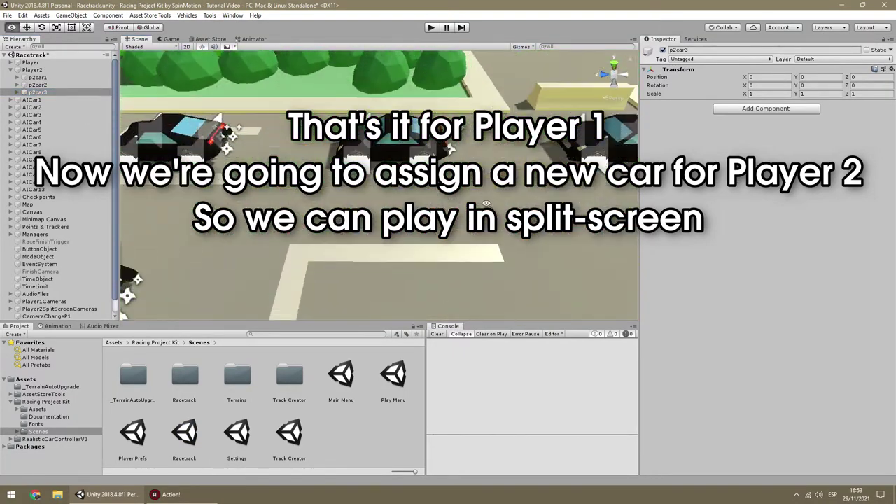
click(42, 70)
right_click(52, 71)
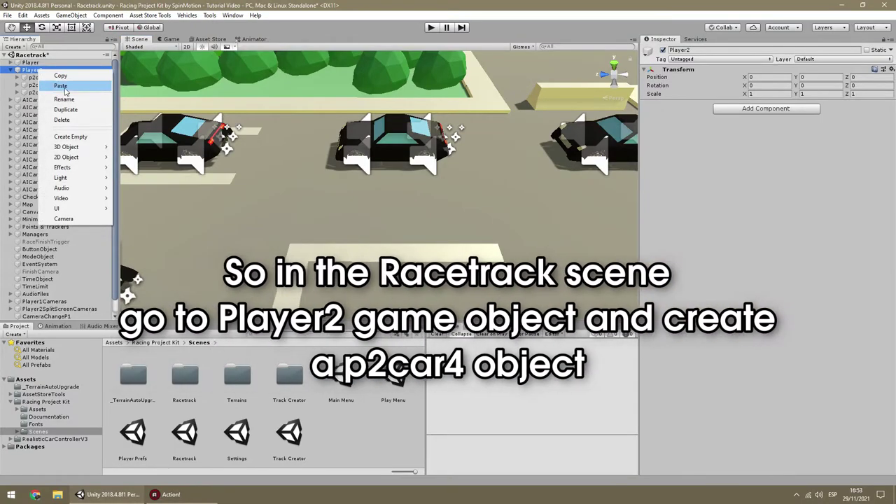
click(77, 137)
text(p2car3)
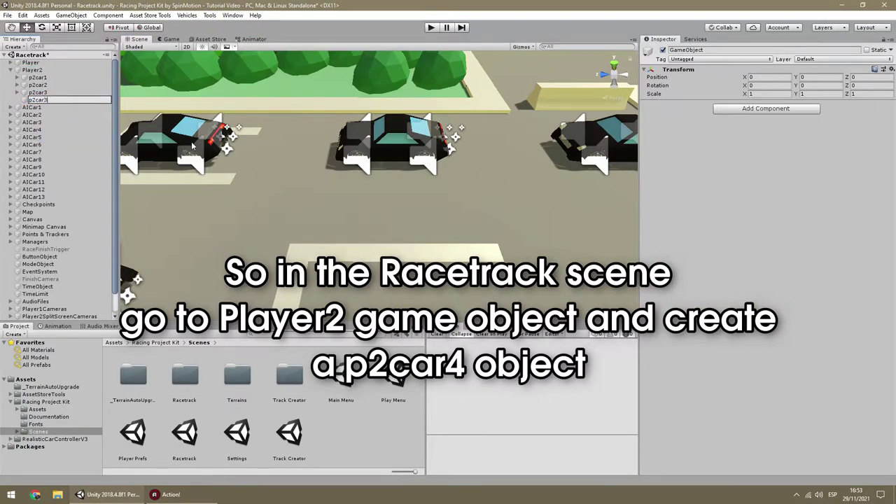
key(BackSpace)
text(4)
key(Return)
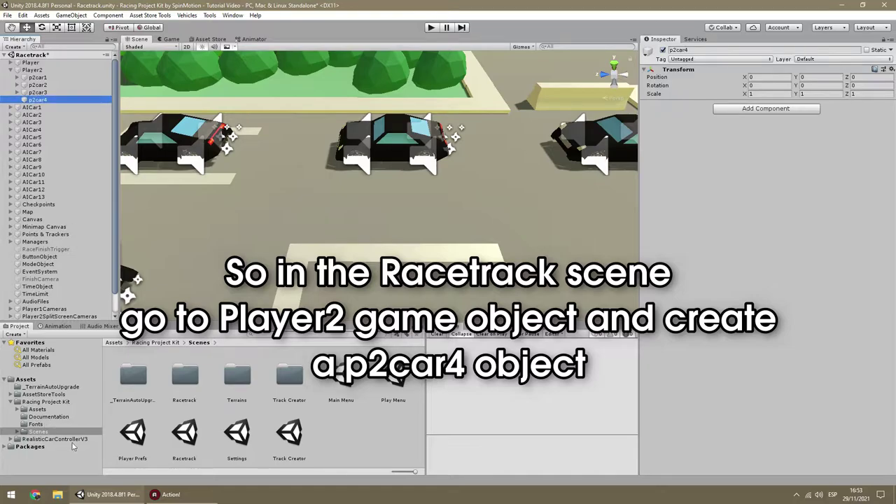
Place the M3_E36 vehicle prefab from RealisticCarControllerV3's Prefabs/Vehicles folder inside p2car4
click(70, 439)
scroll(339, 404, down, 1)
double_click(389, 405)
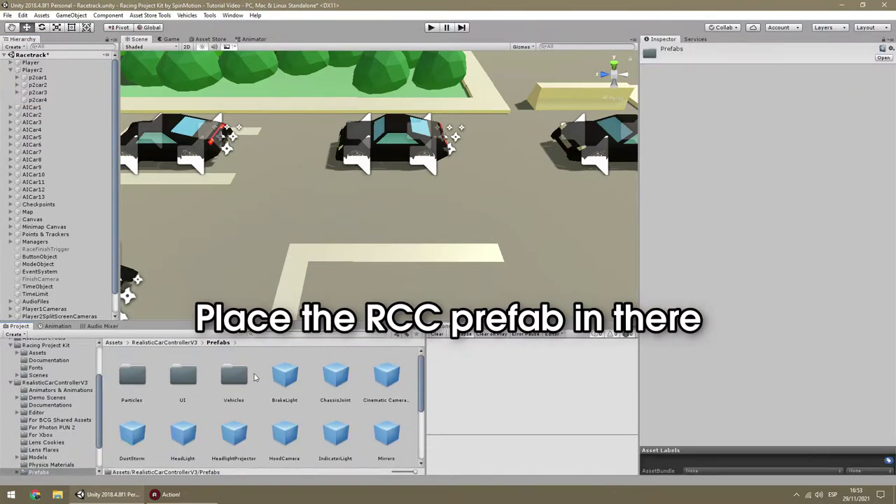
double_click(235, 378)
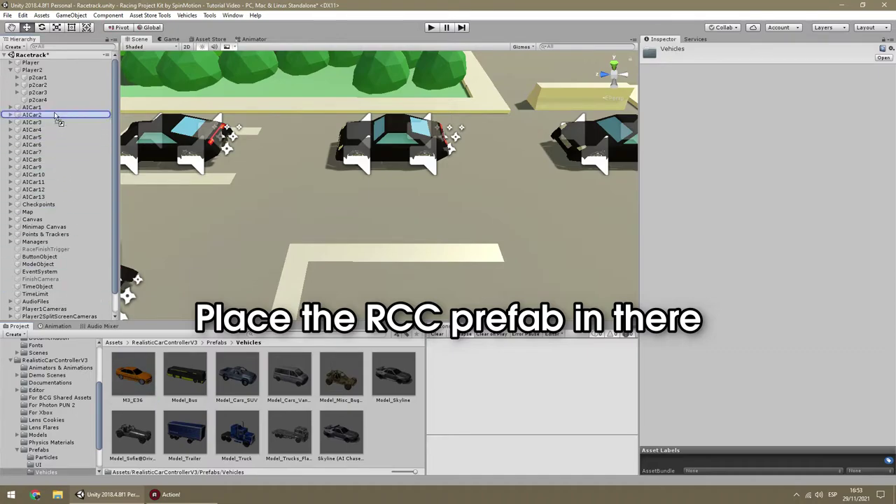
drag(56, 101, 58, 103)
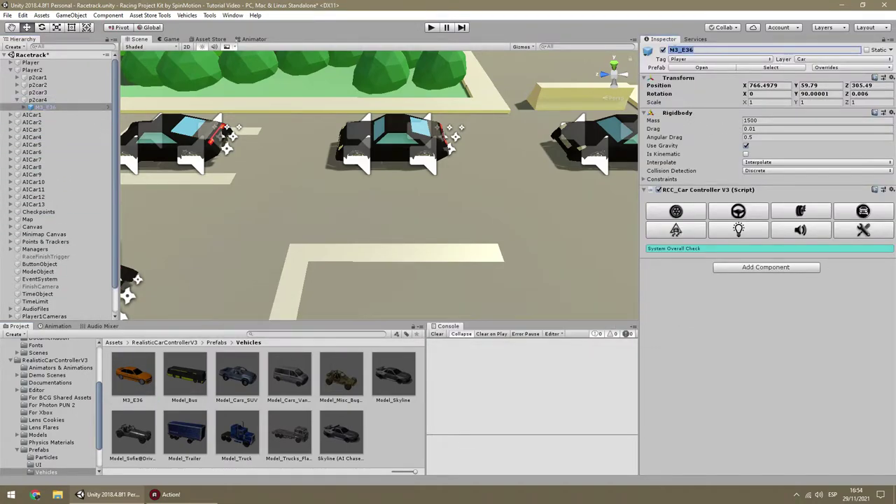
Rename the M3_E36 object inside p2car4 to p2_M3_E36_BMW and assign it the PlayerCarP2 tag
text(p2_)
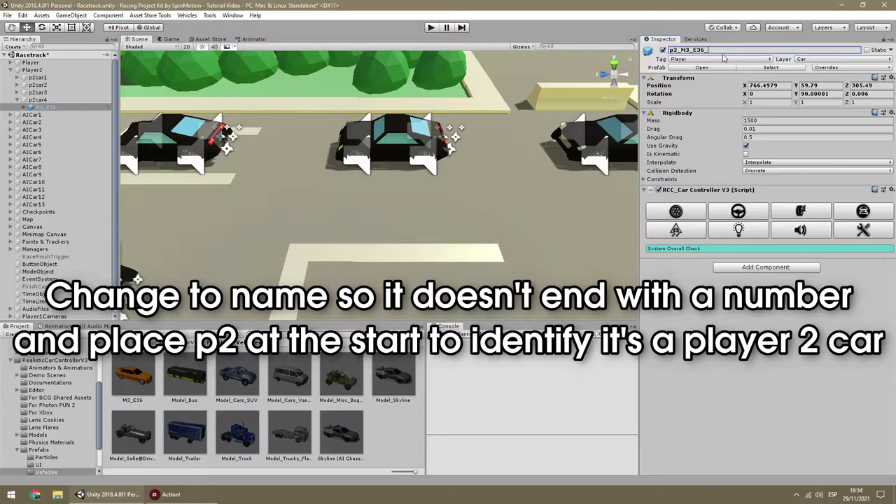
key(Return)
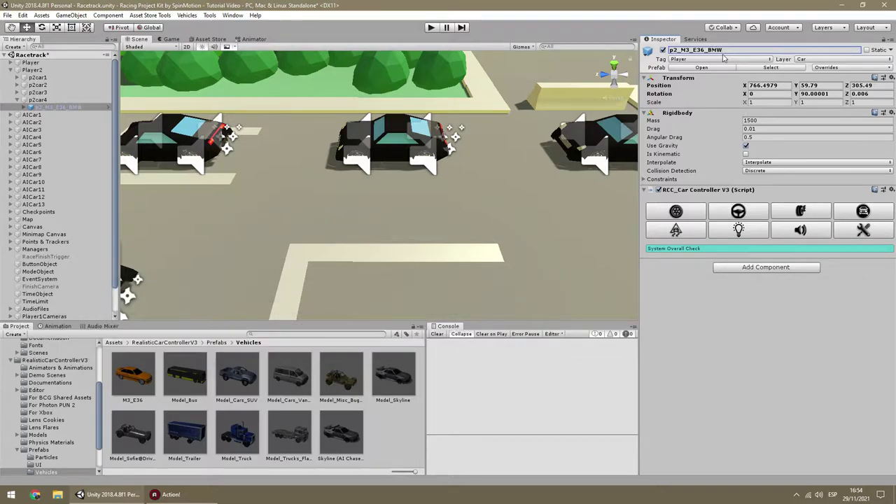
click(731, 59)
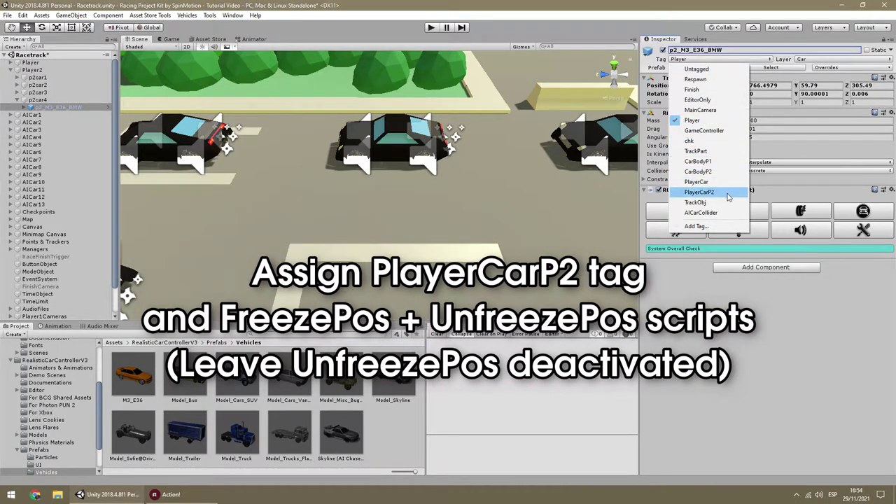
click(699, 191)
Add the Freeze Pos script to p2_M3_E36_BMW
click(757, 268)
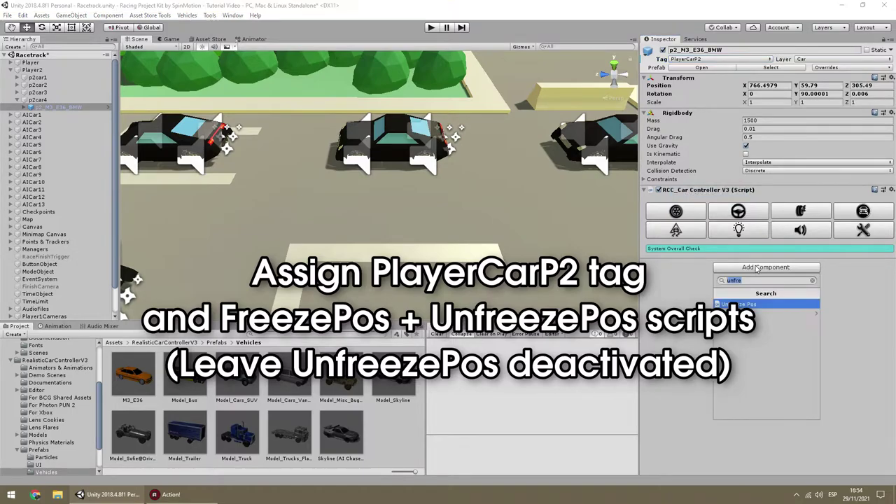
key(Return)
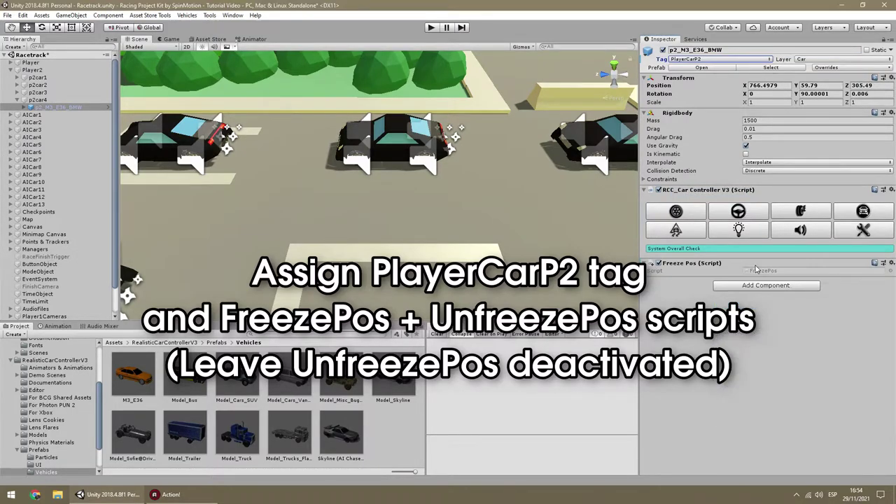
Add the Unfreeze Pos script to p2_M3_E36_BMW and leave it disabled
click(763, 286)
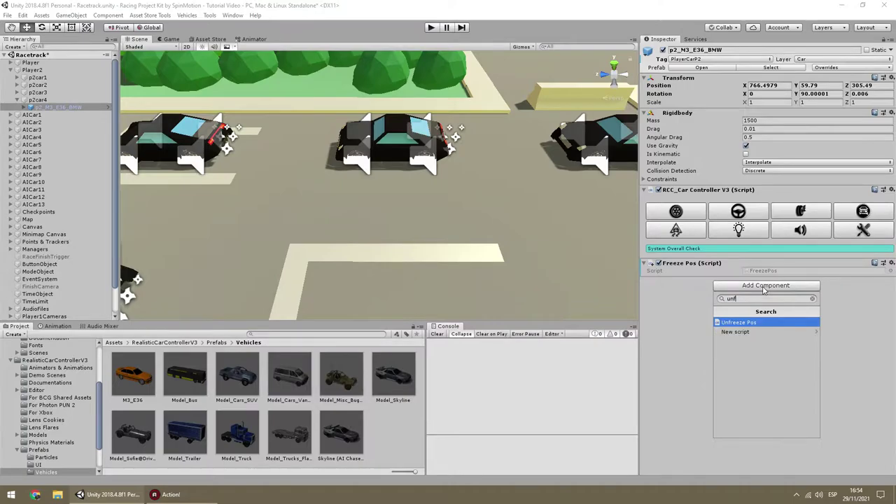
key(Return)
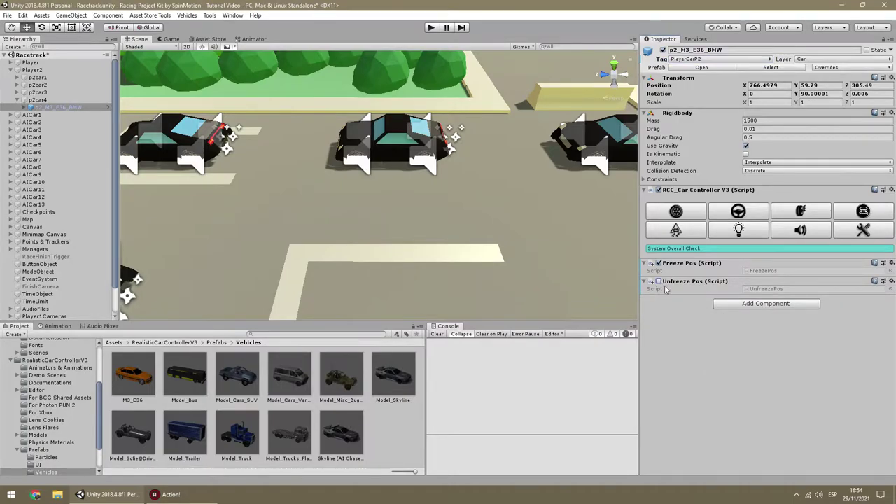
Copy the Transform component values from p2-lamba in p2car3 onto p2_M3_E36_BMW
click(19, 92)
click(47, 100)
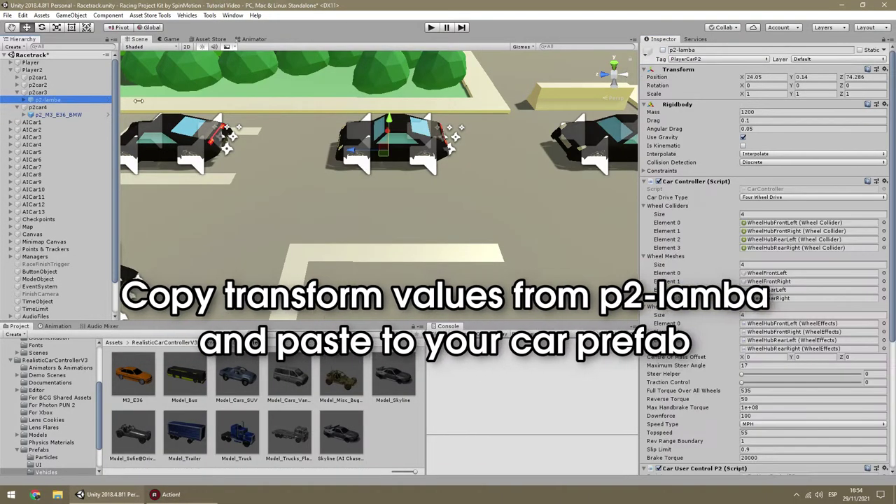
right_click(692, 70)
click(726, 109)
key(Down)
key(Down)
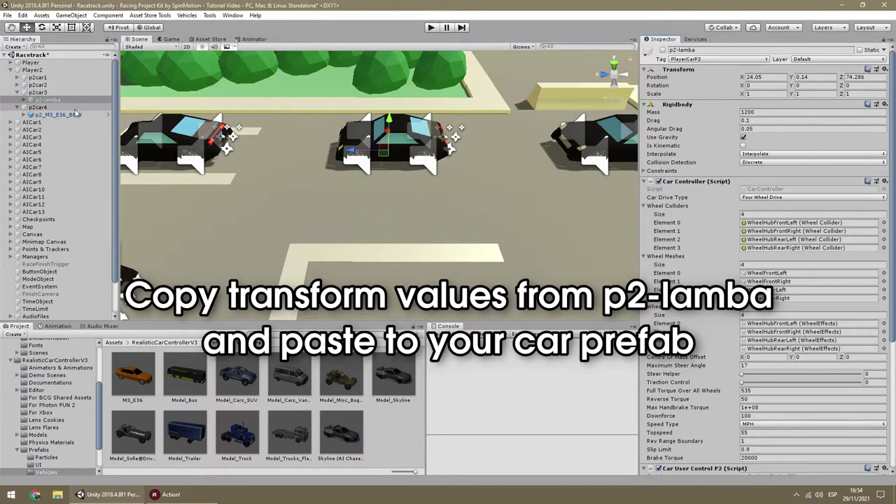
right_click(686, 79)
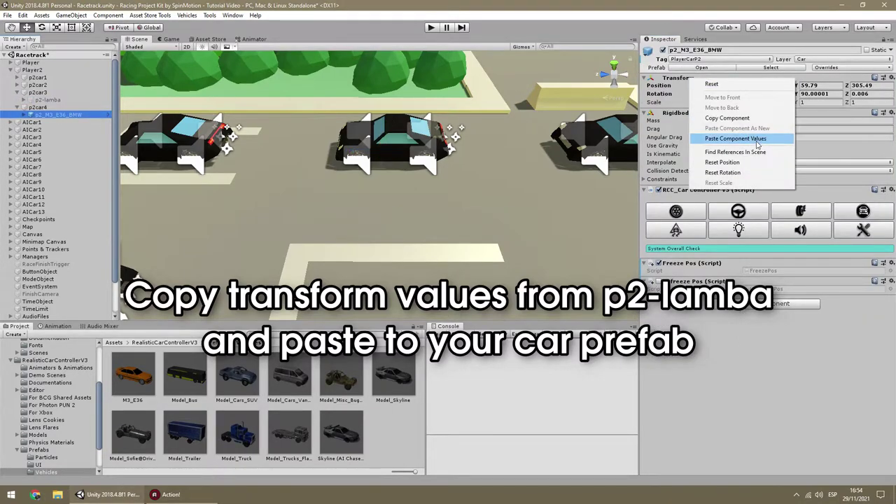
click(735, 138)
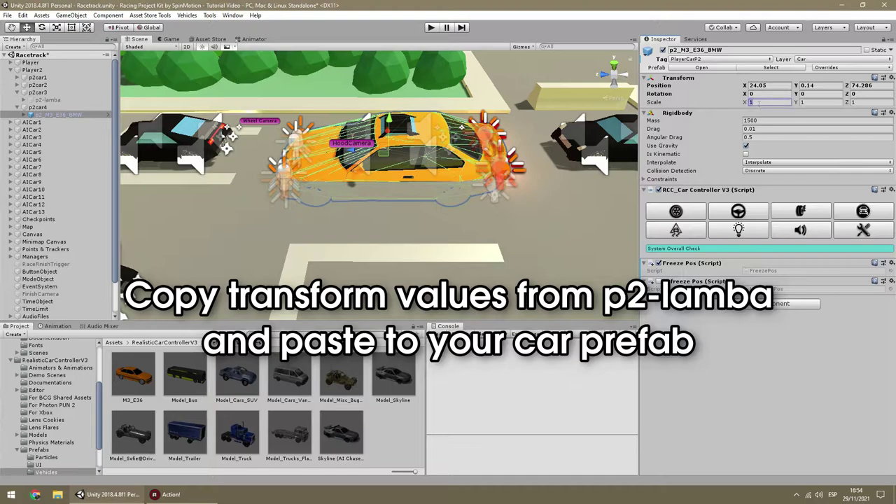
Scale p2_M3_E36_BMW to 0.5 on all three axes and raise it to a Y position of about 0.56
text(.5)
key(Tab)
text(.5)
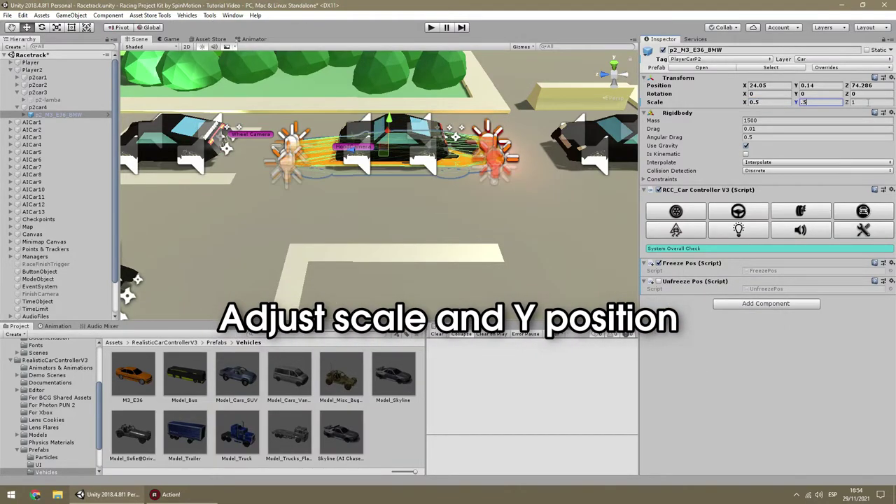
key(Tab)
text(.5)
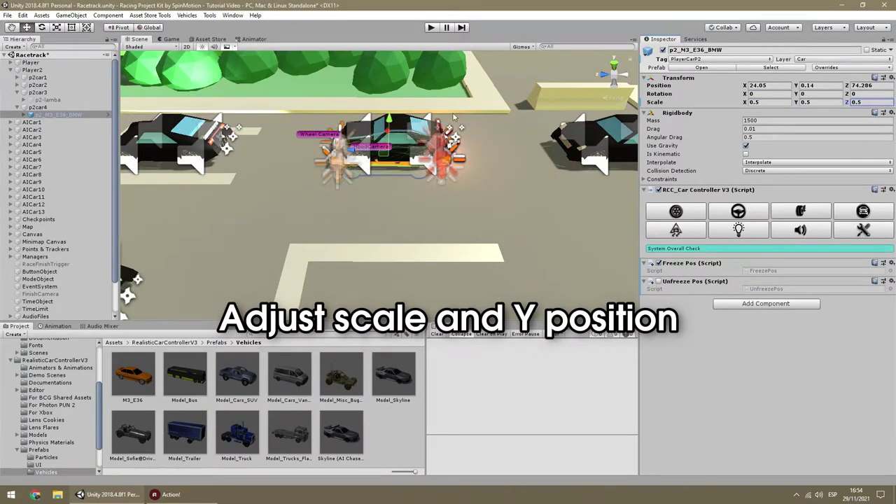
drag(389, 124, 389, 107)
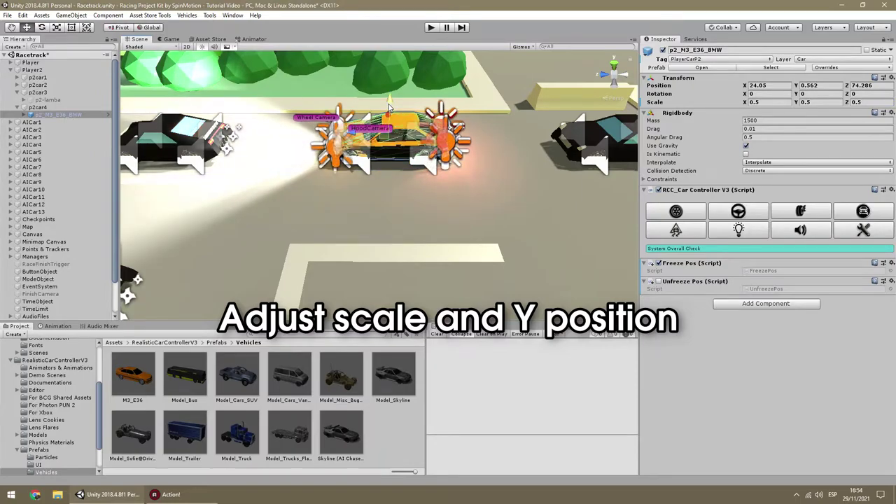
Assign the CarBodyP2 tag to the Body, Bump_FR, Door and RearBump parts in the Chassis of p2_M3_E36_BMW
key(Right)
key(Down)
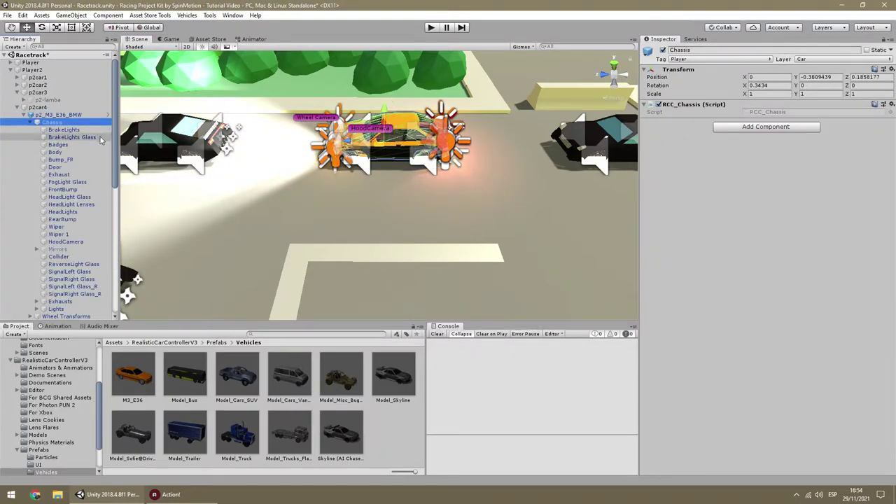
click(55, 152)
ctrl+click(77, 160)
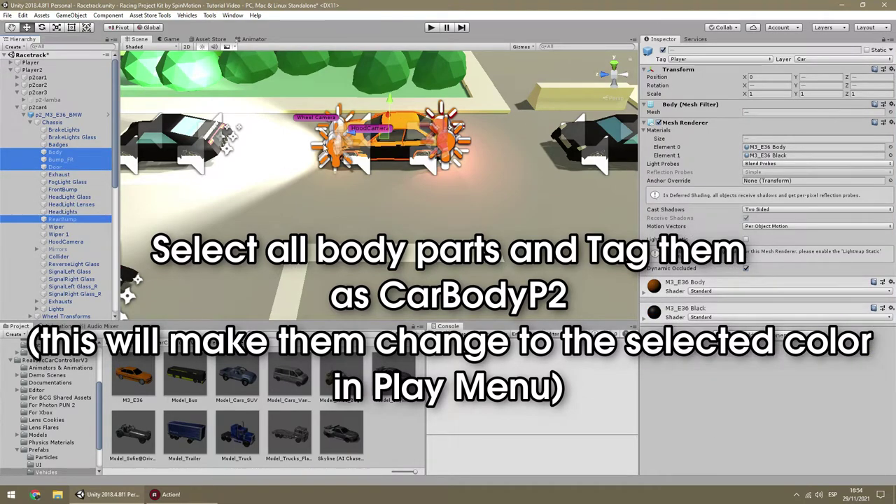
drag(390, 101, 387, 55)
right_drag(436, 188, 434, 108)
key(ctrl+z)
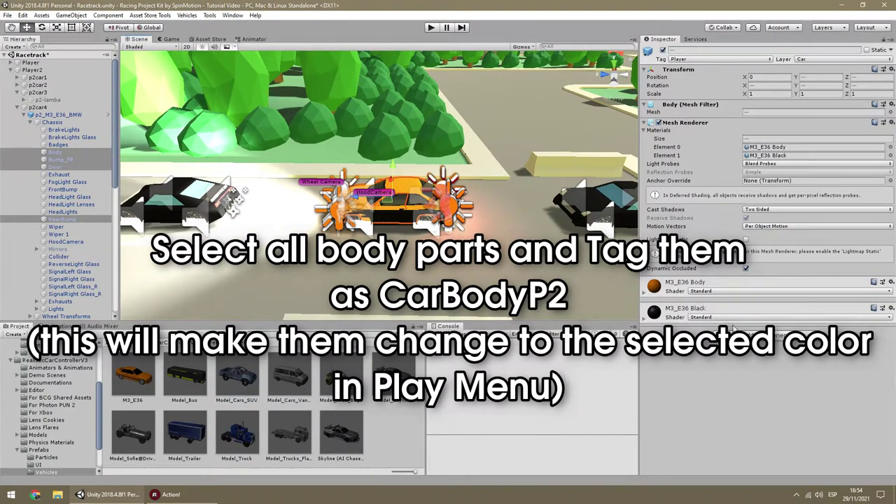
click(686, 60)
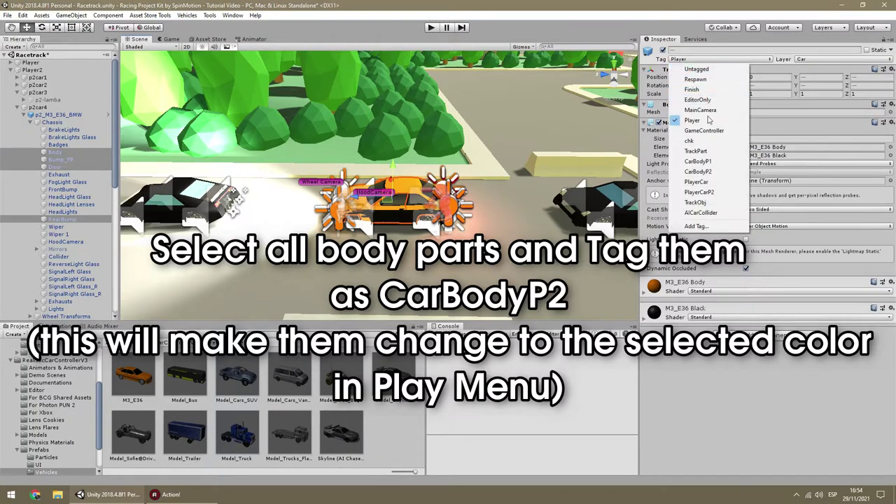
click(720, 172)
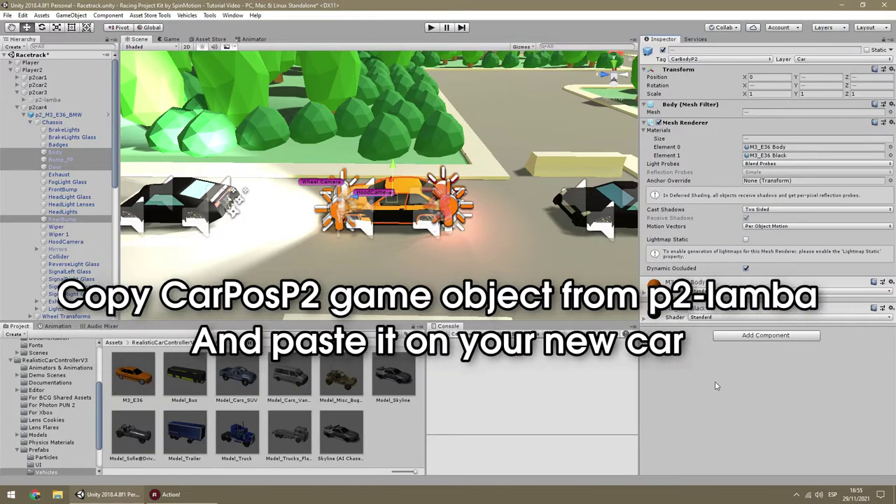
Copy the CarPosP2 object from p2-lamba and paste it inside p2_M3_E36_BMW
click(48, 99)
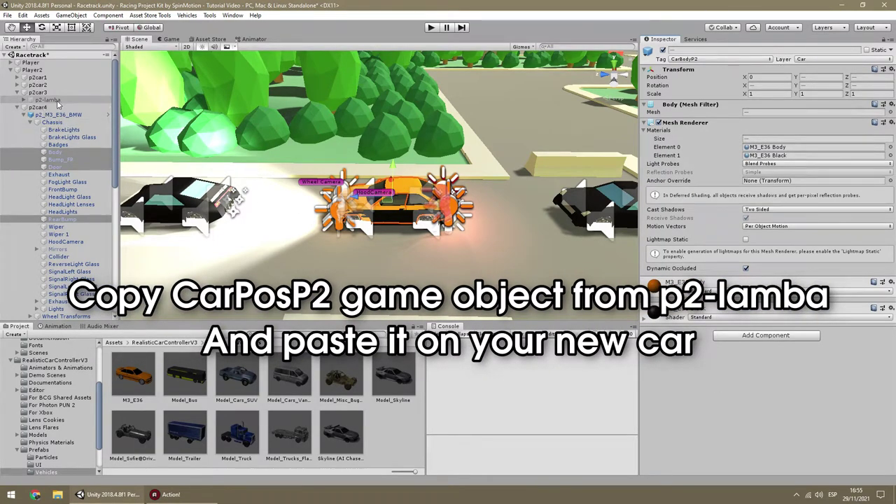
click(25, 100)
click(56, 160)
right_click(56, 160)
click(73, 165)
click(30, 181)
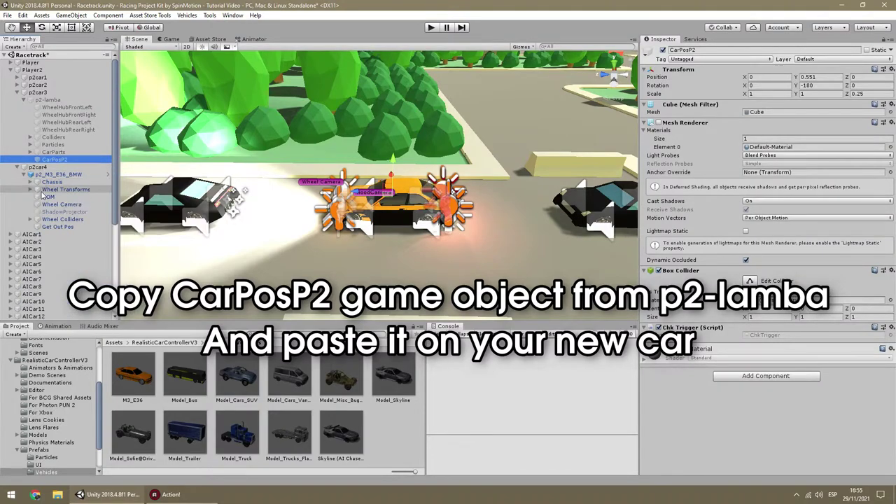
right_click(70, 225)
click(88, 241)
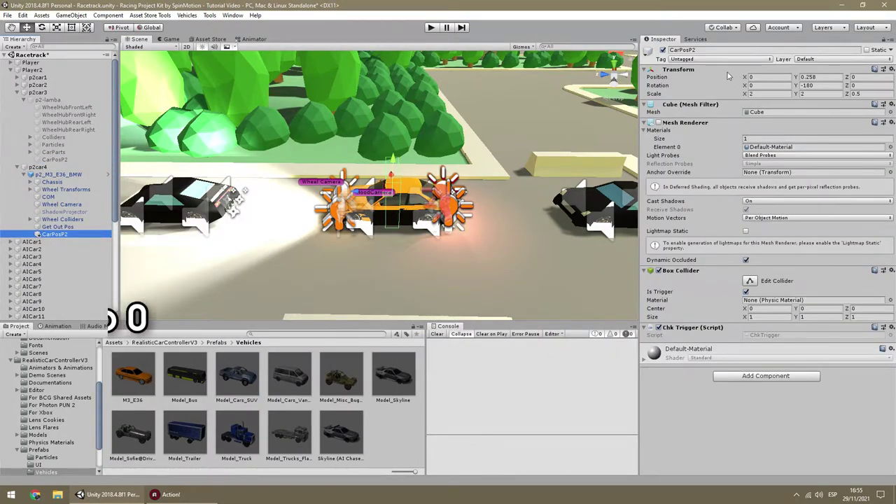
Set the Y position of the CarPosP2 object in p2_M3_E36_BMW to 0
click(820, 77)
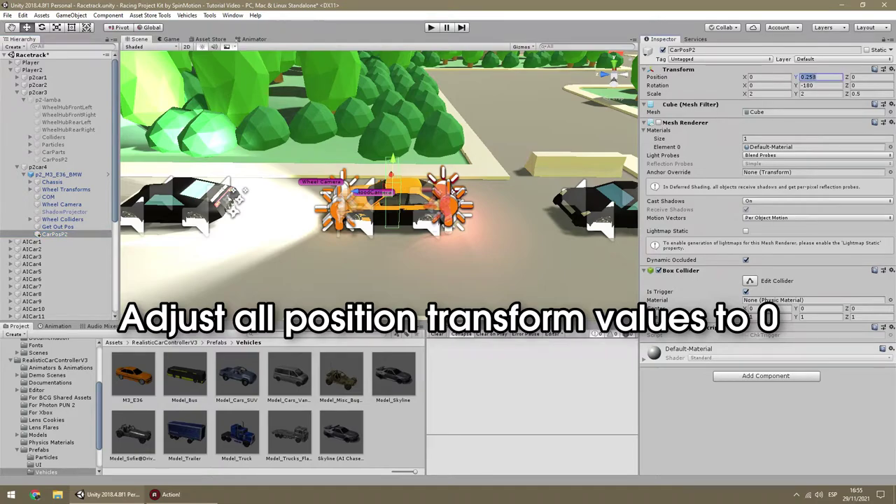
right_drag(423, 190, 526, 202)
key(w)
scroll(525, 202, down, 3)
Deactivate the p2_M3_E36_BMW object while leaving p2car4 active, and collapse the Player2 hierarchy
click(59, 175)
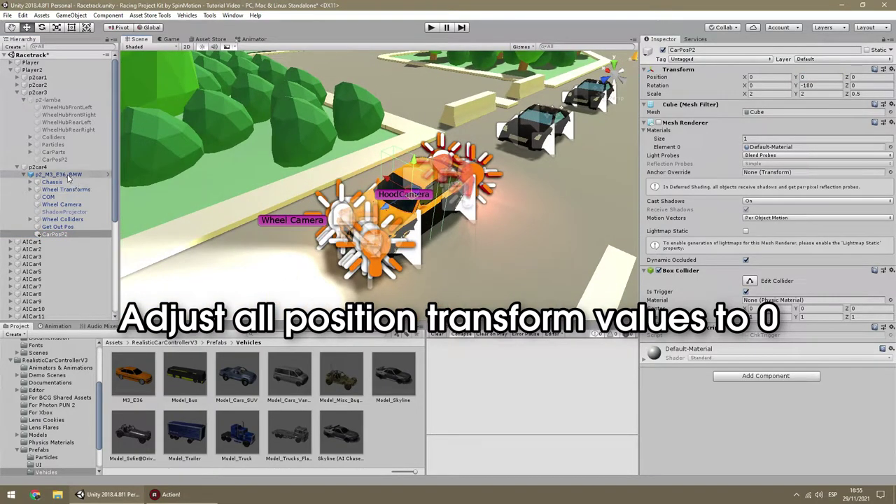
click(662, 51)
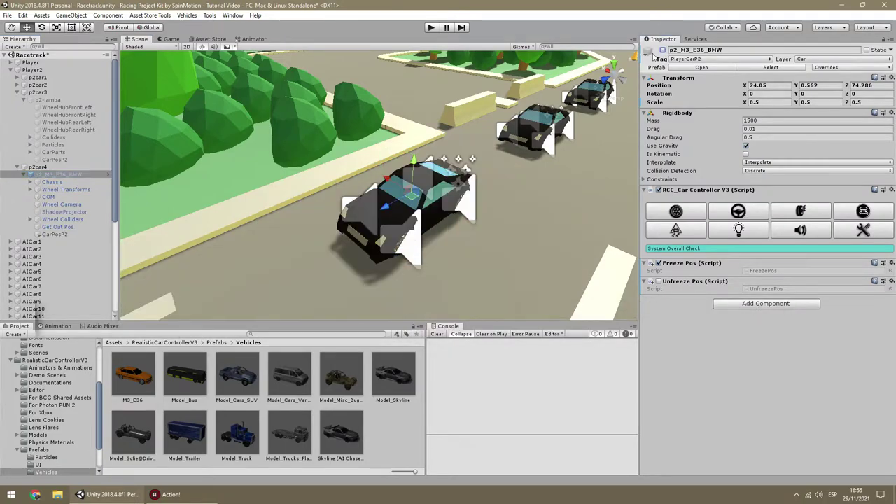
click(38, 167)
key(Left)
click(44, 99)
key(Left)
click(39, 94)
key(Left)
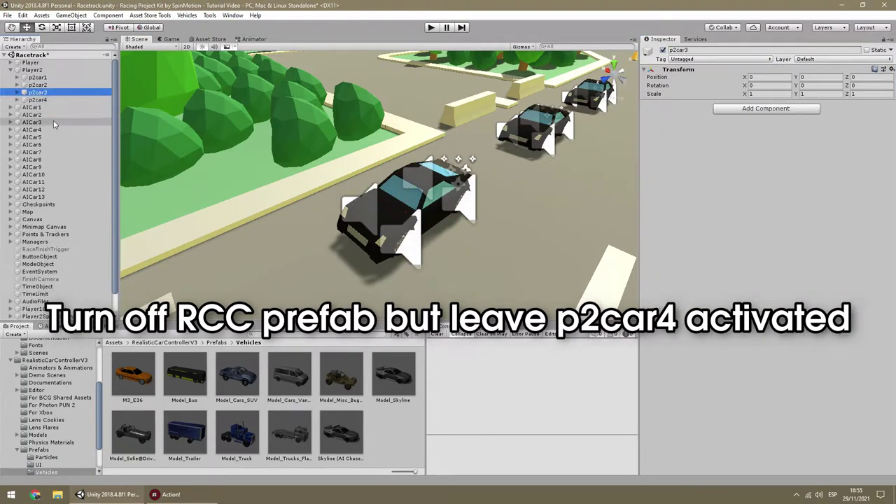
click(29, 70)
key(Left)
click(44, 315)
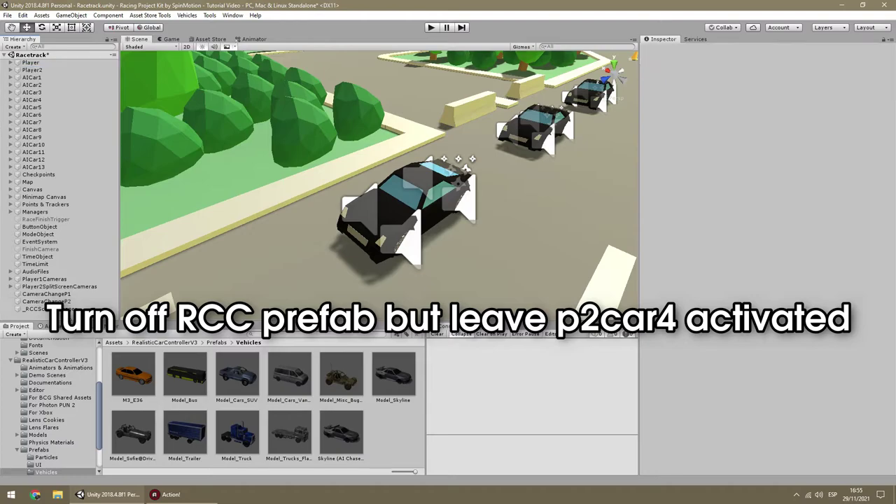
Open the Play Menu scene from the Racing Project Kit's Scenes folder
click(46, 449)
key(Left)
key(Left)
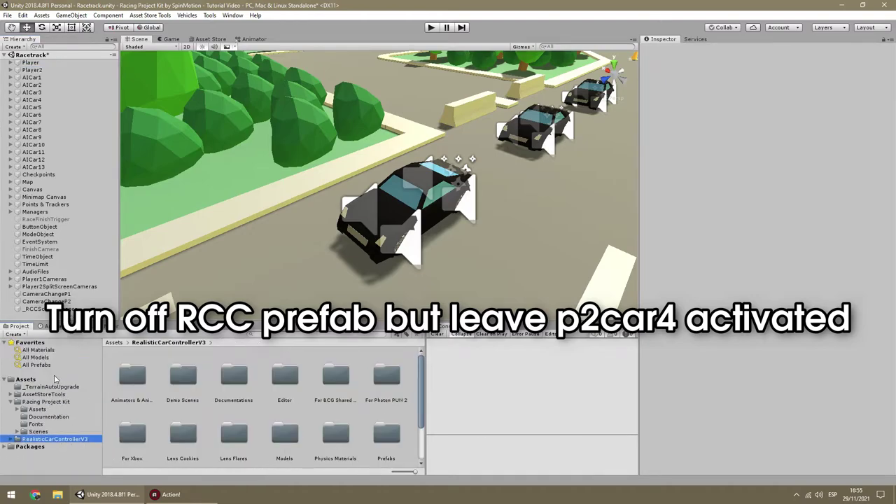
click(42, 431)
double_click(393, 378)
click(435, 266)
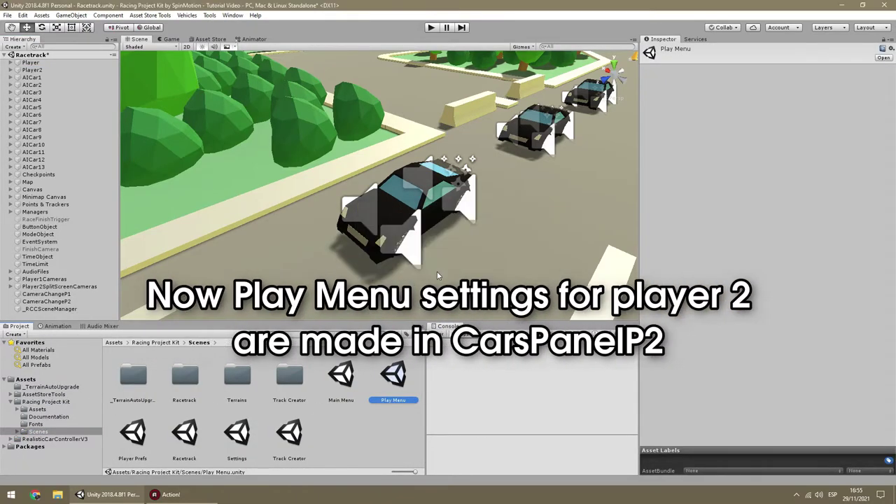
Activate the CarsPanelP2 object inside the Play Menu's Canvas
double_click(37, 77)
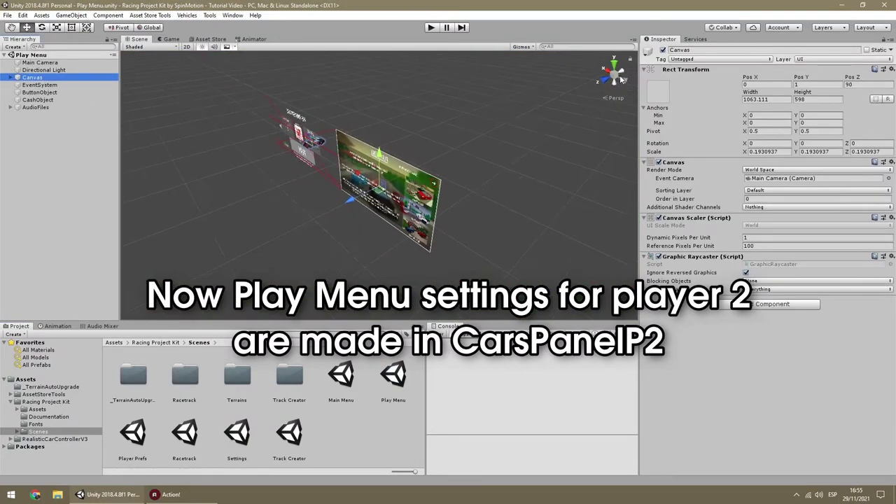
click(620, 79)
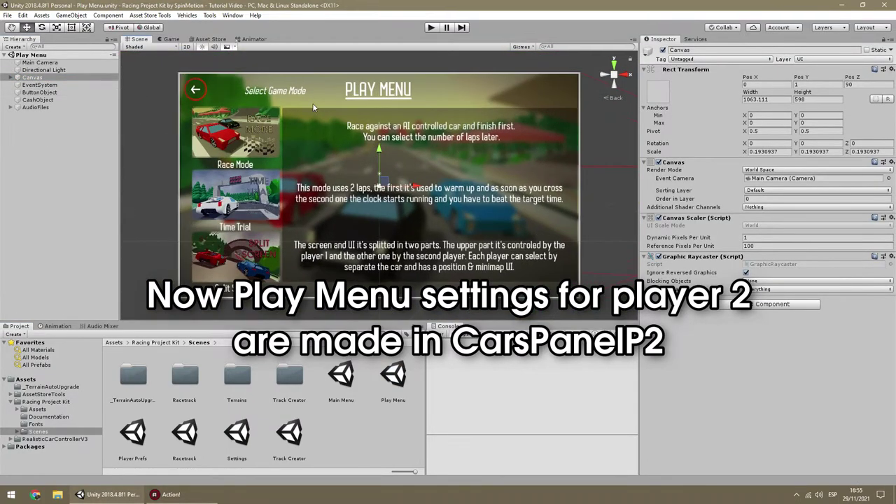
click(10, 77)
click(46, 144)
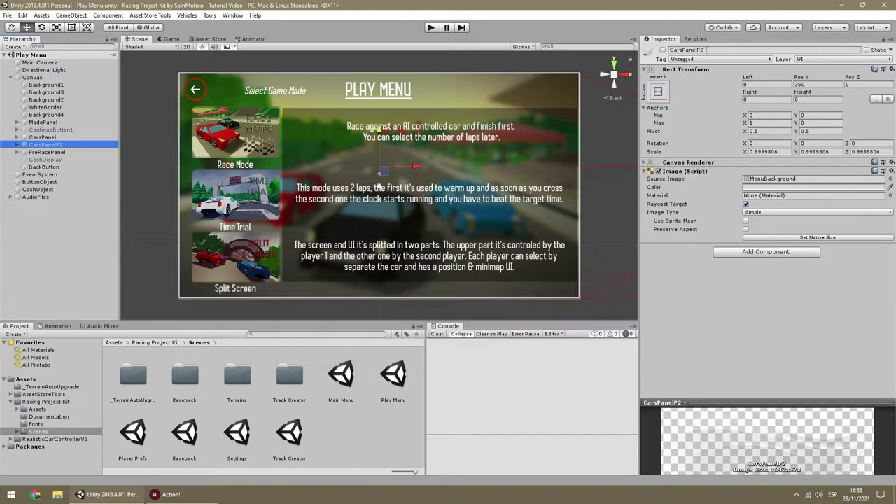
click(663, 50)
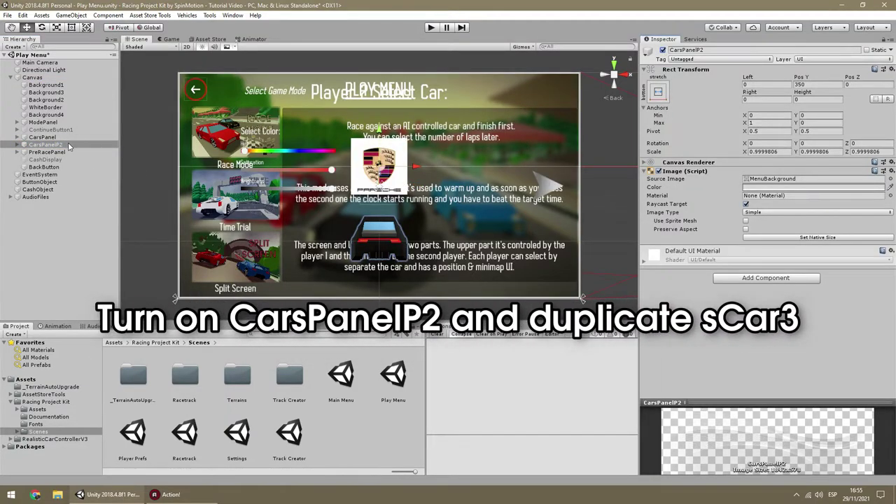
Duplicate sCar3 in CarsPanelP2, place the copy directly below sCar3 and rename it sCar4
click(69, 145)
key(Right)
click(70, 167)
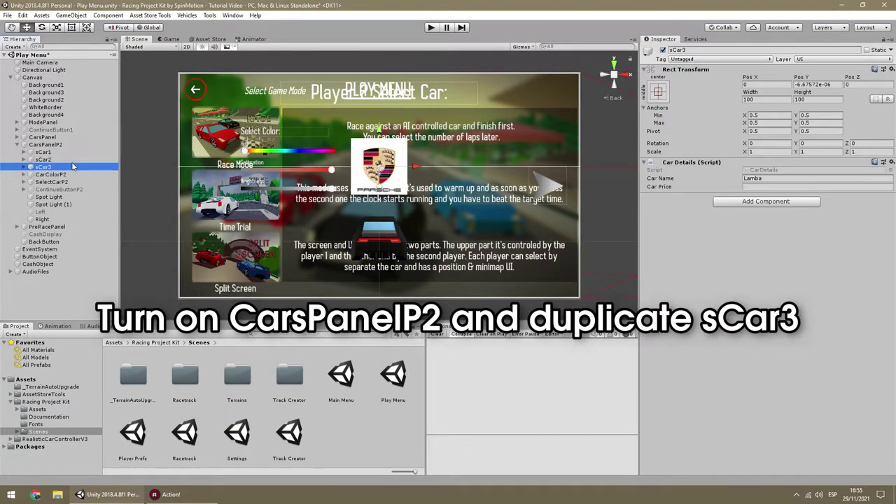
right_click(74, 167)
click(120, 203)
drag(48, 227, 52, 171)
key(F2)
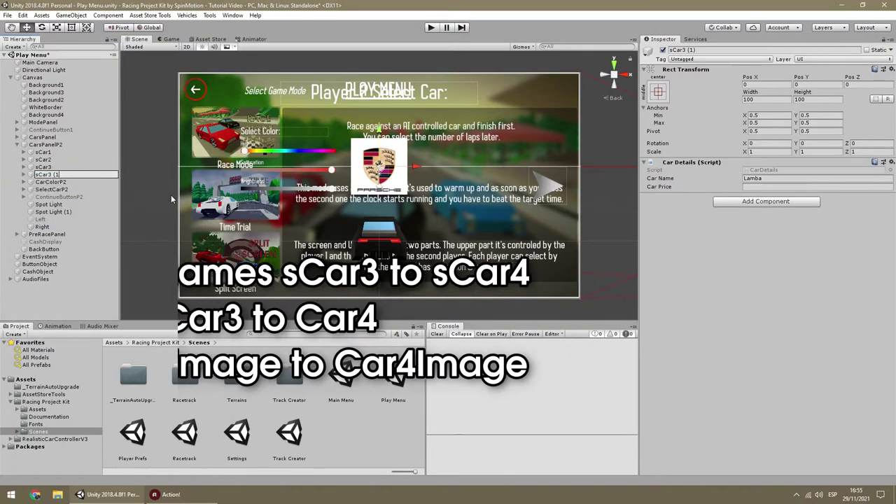
text(sCar4)
key(Return)
Rename the nested objects inside sCar4 to Car4 and Car4Image
key(Right)
key(Down)
key(F2)
text(Car4)
key(Return)
key(Right)
key(Down)
key(F2)
key(Right)
key(Left)
key(BackSpace)
text(4)
key(Return)
Activate the Car4 object inside sCar4
key(Right)
click(59, 182)
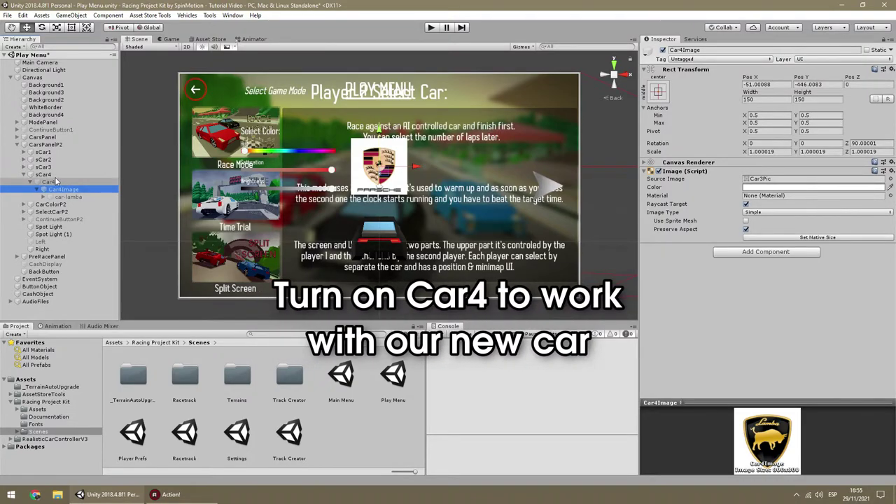
click(662, 50)
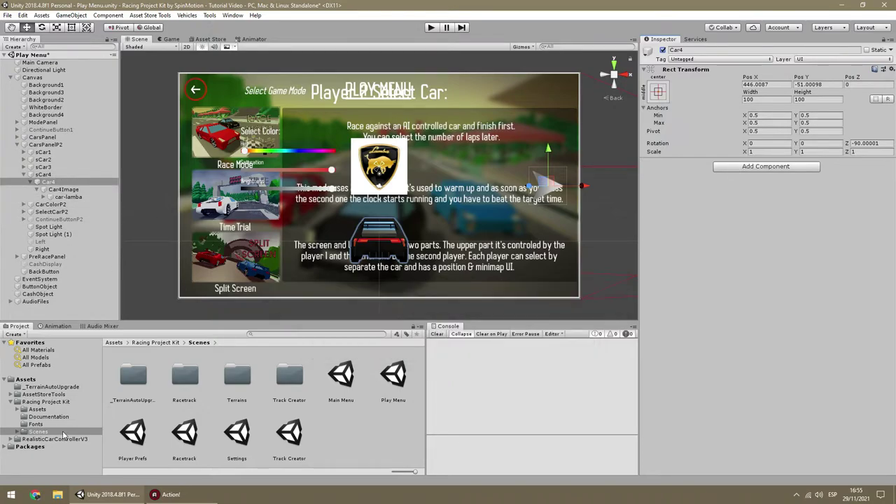
Place the M3_E36 model from RealisticCarControllerV3's Models/M3_E36 folder inside Car4Image
click(56, 439)
double_click(284, 437)
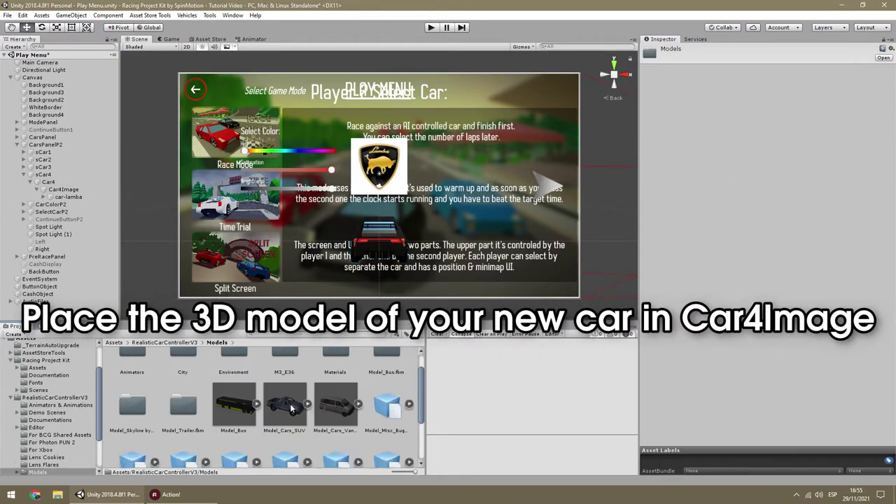
double_click(288, 357)
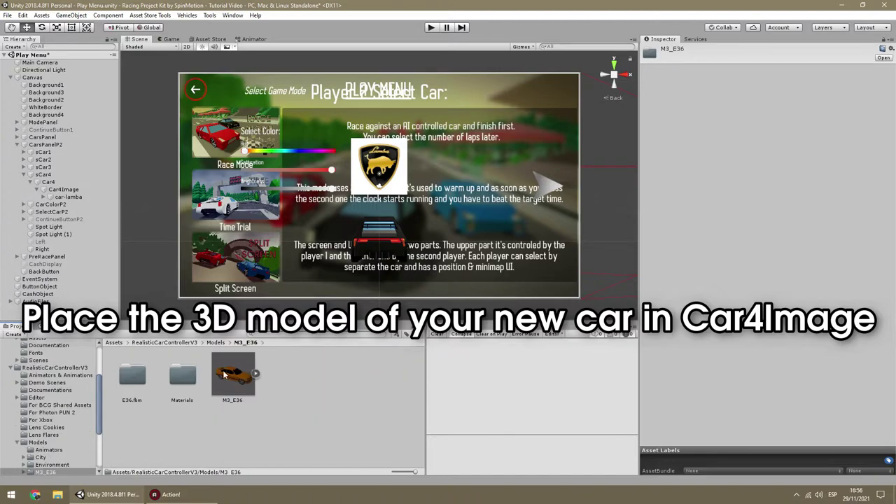
drag(223, 358, 82, 199)
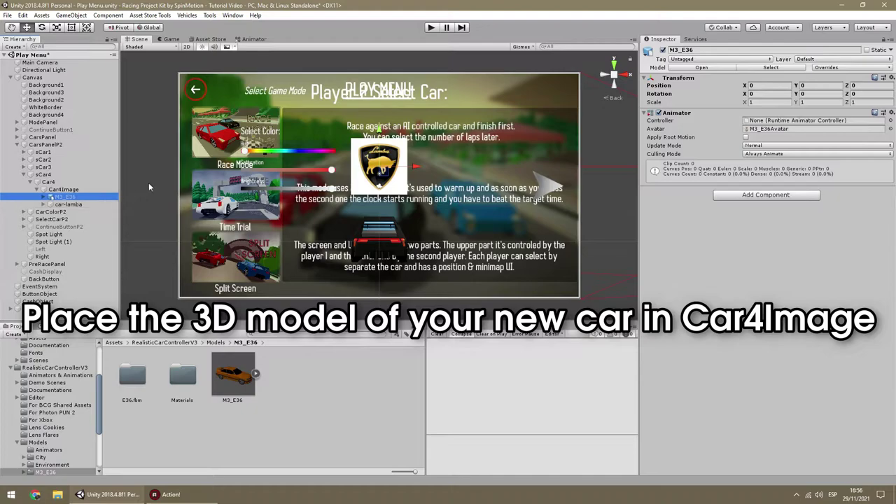
Copy the Transform values of car-lamba and paste them onto M3_E36 inside Car4Image
click(67, 203)
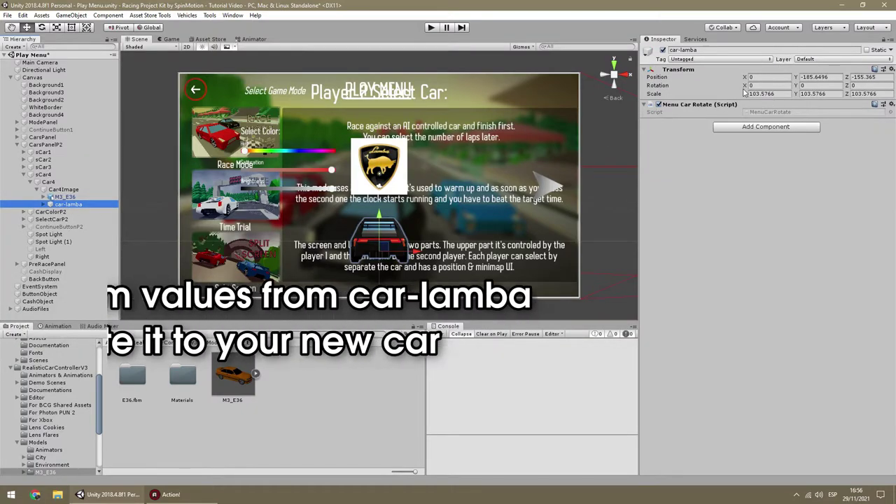
right_click(676, 70)
click(711, 110)
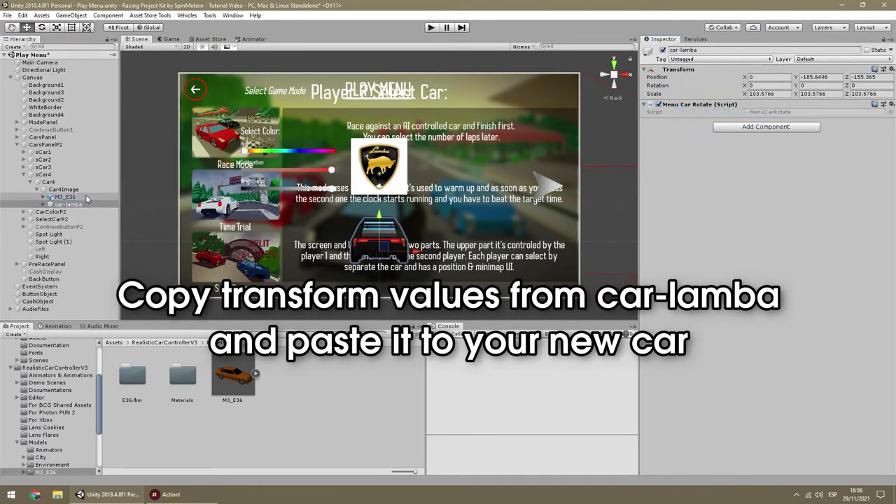
click(65, 197)
right_click(676, 79)
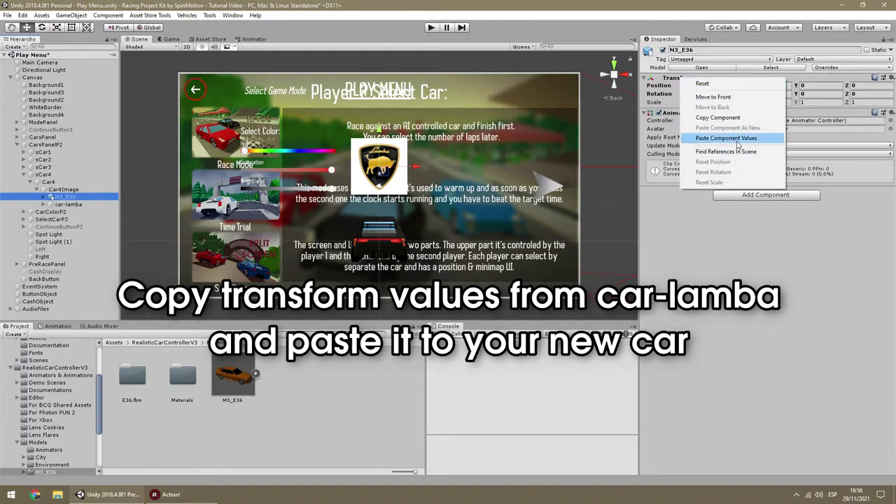
click(735, 146)
Scale M3_E36 to 51.5 on all three axes and raise it to a Y position of -147.2
text(51.)
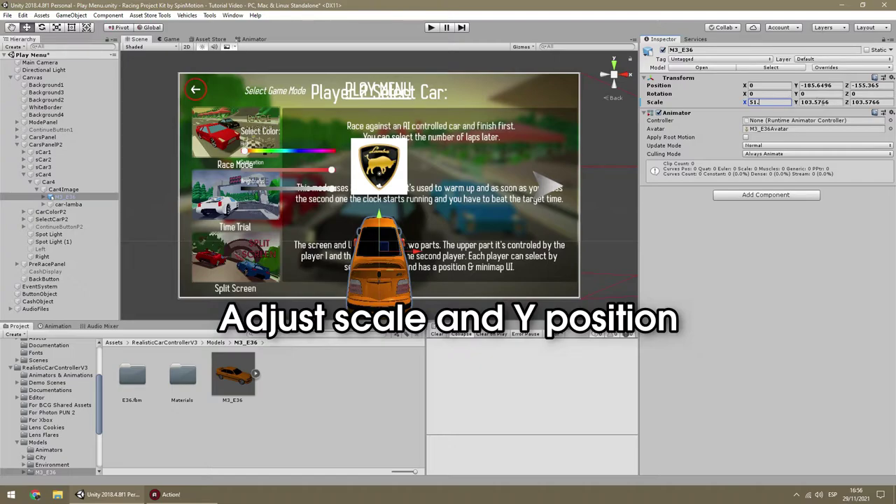
text(51)
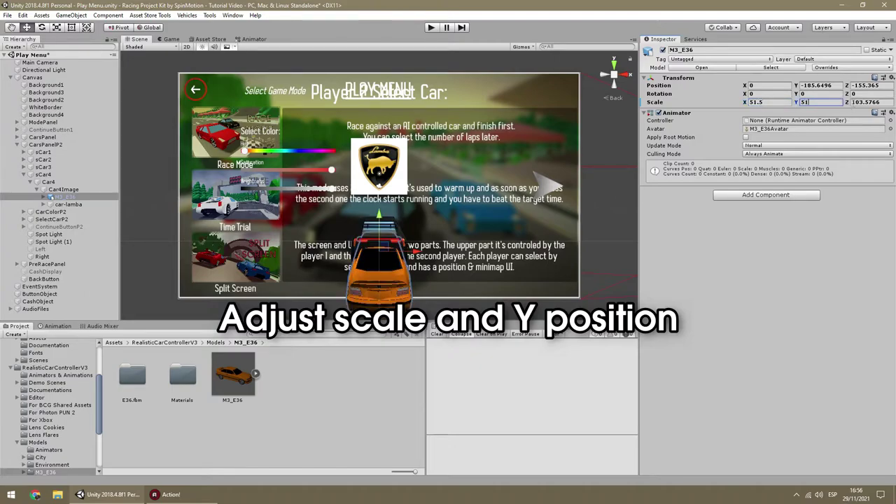
text(51.)
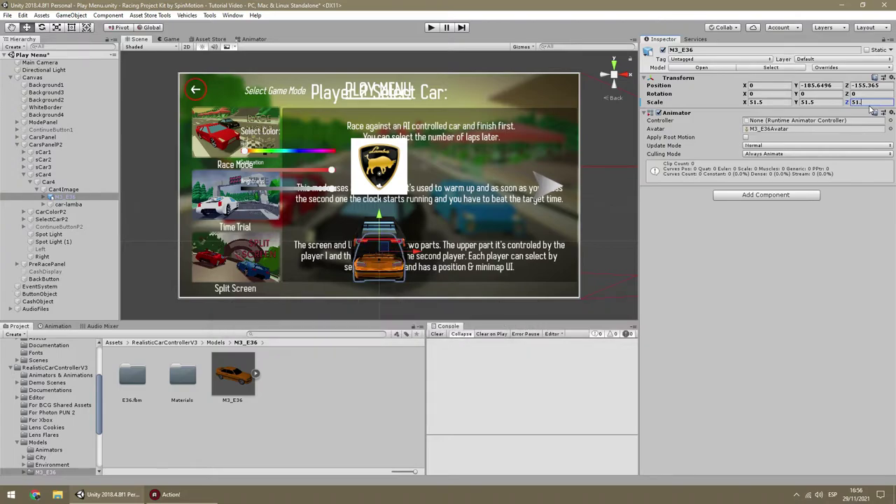
drag(381, 219, 378, 197)
Attach the Menu Car Rotate script to M3_E36
click(764, 193)
text(meu)
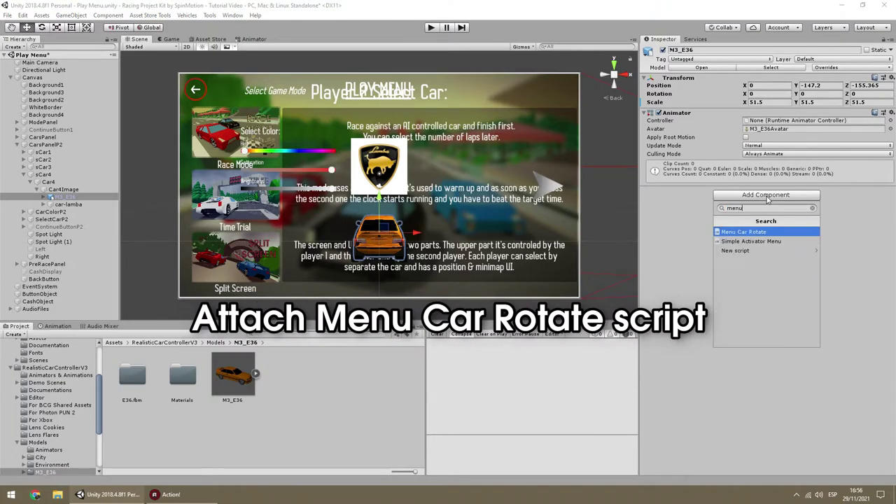
key(Return)
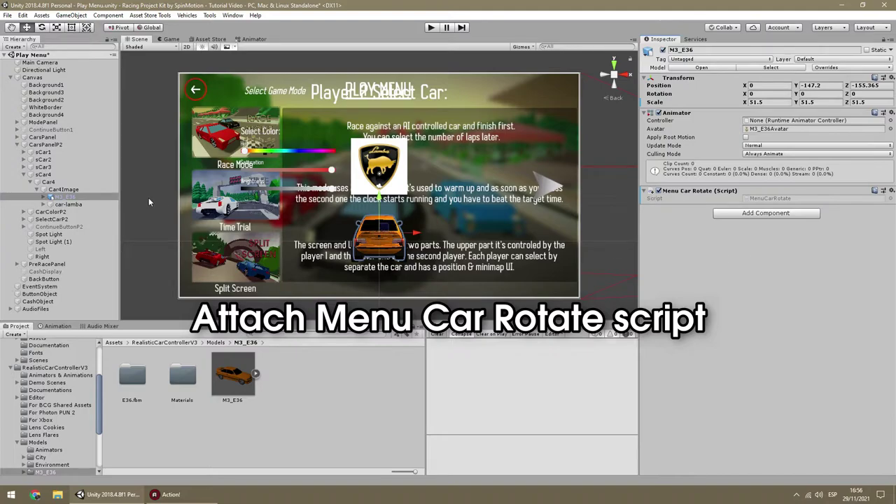
Copy the Color Picker P2 component from the body object of car-lamba
click(88, 205)
click(44, 204)
click(78, 242)
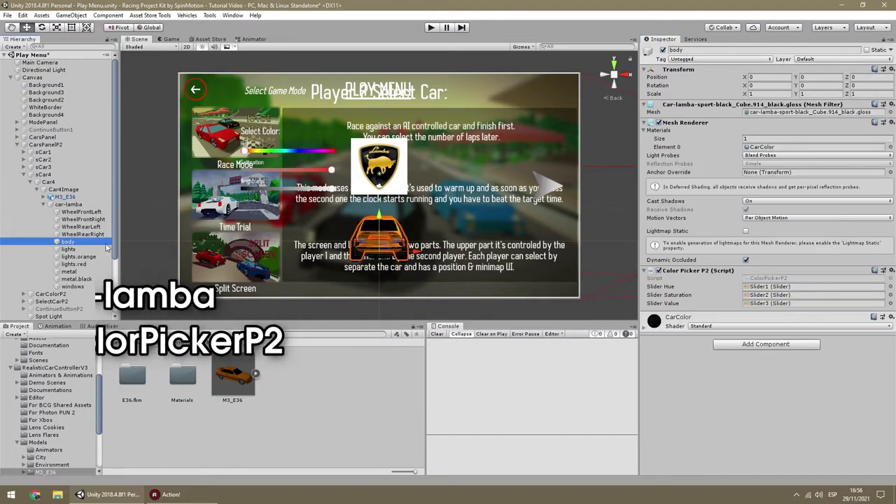
right_click(704, 271)
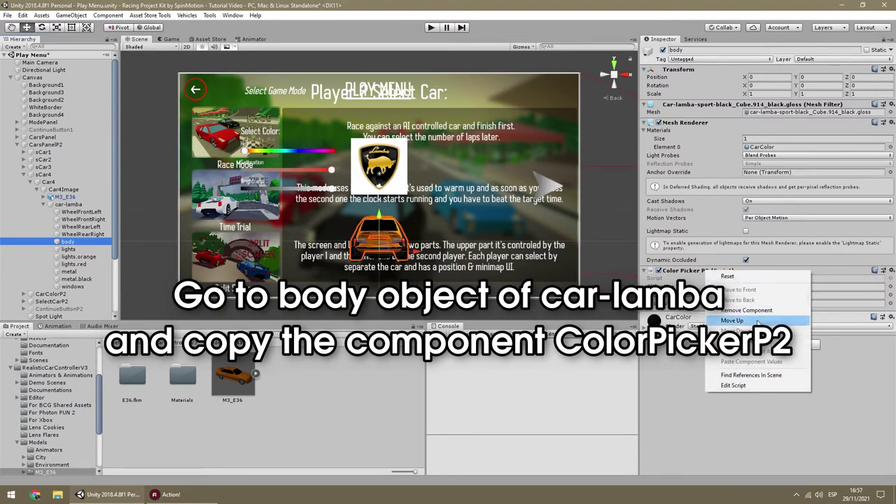
click(762, 341)
Paste the copied Color Picker P2 component as new onto M3_E36's Body, Bump_FR, Door and RearBump parts
click(66, 197)
click(43, 197)
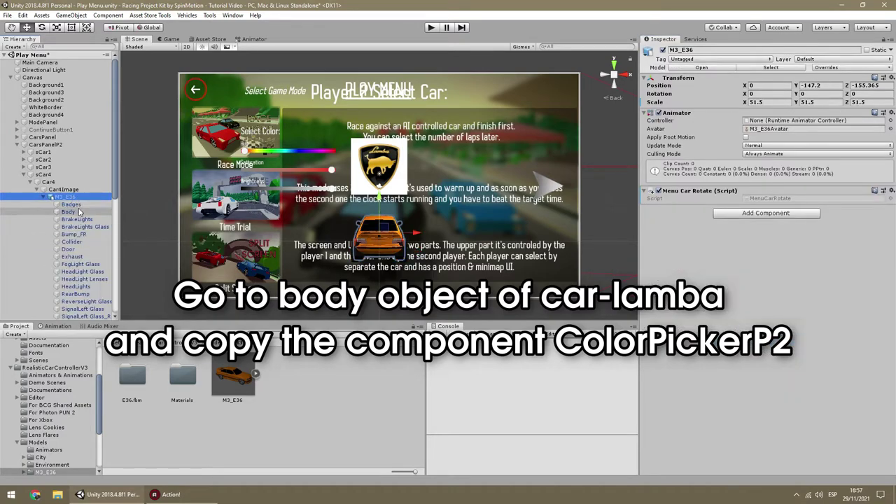
click(67, 212)
ctrl+click(74, 234)
ctrl+click(68, 249)
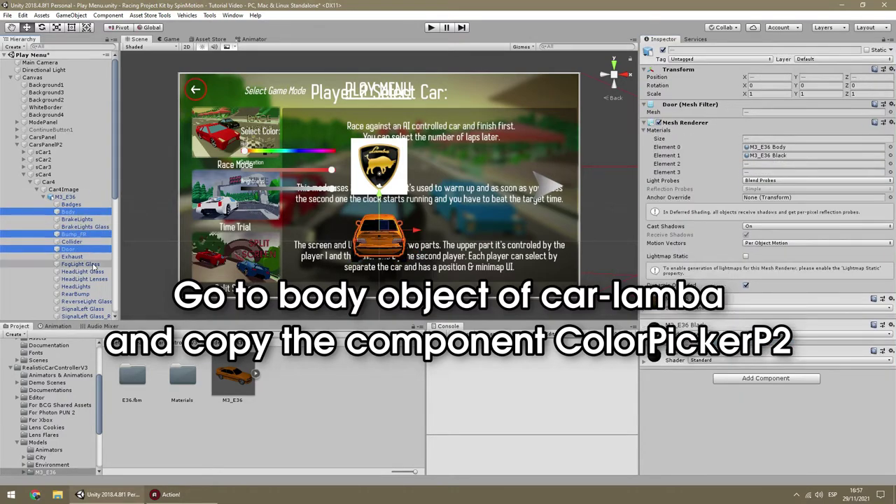
ctrl+click(76, 294)
right_drag(367, 229, 499, 257)
alt+drag(500, 256, 496, 177)
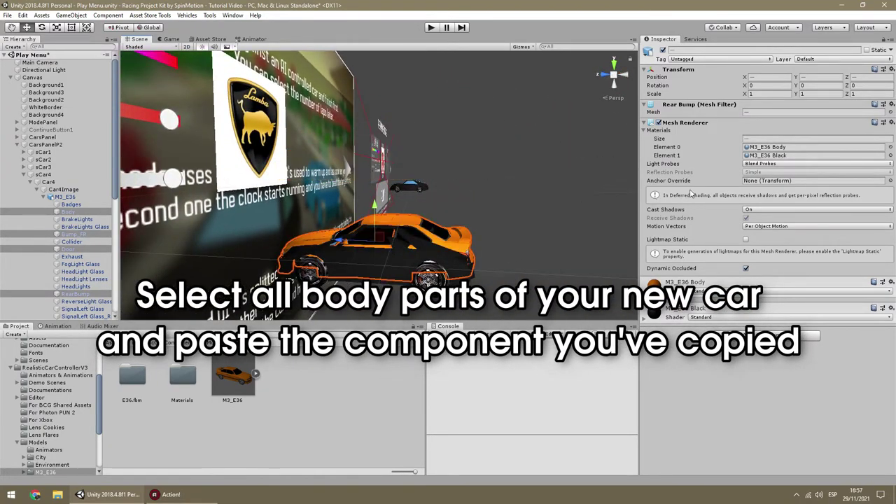
right_click(697, 126)
click(756, 202)
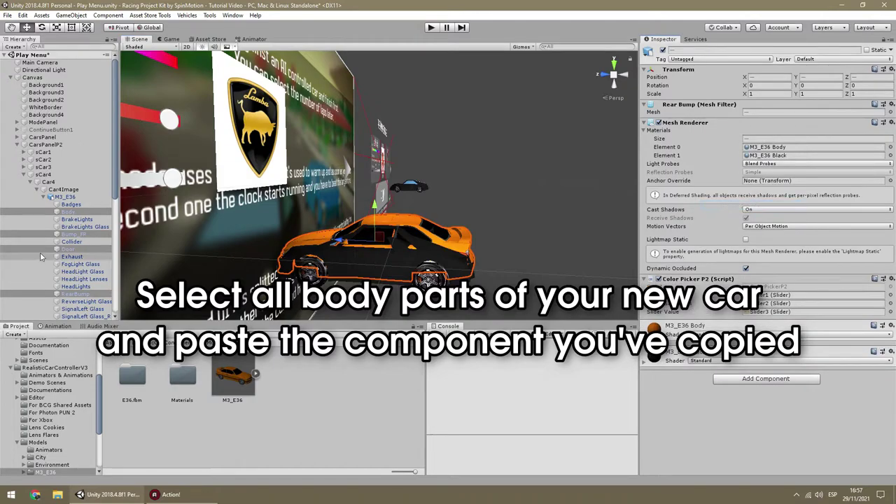
Delete the car-lamba model from Car4Image
click(70, 197)
click(84, 204)
key(Delete)
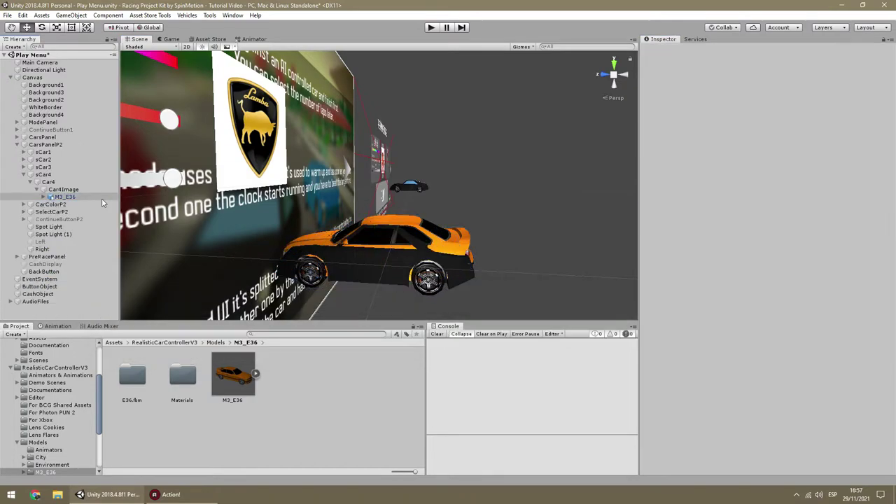
Set the source image of Car4Image to the RealisticCarControllerV3 Icon sprite
click(63, 189)
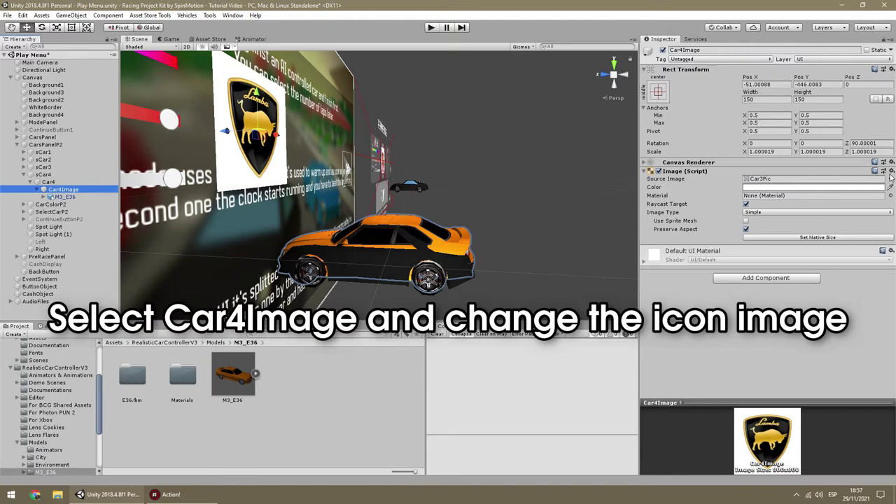
click(890, 178)
scroll(770, 315, down, 10)
click(695, 360)
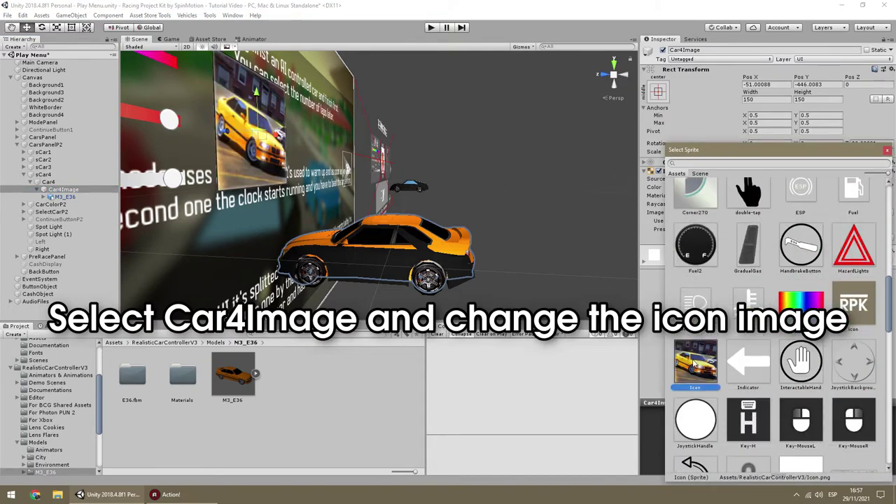
click(886, 152)
Set sCar4's car name to "BMW M3 E36 (Realistic Car Controller)"
click(43, 174)
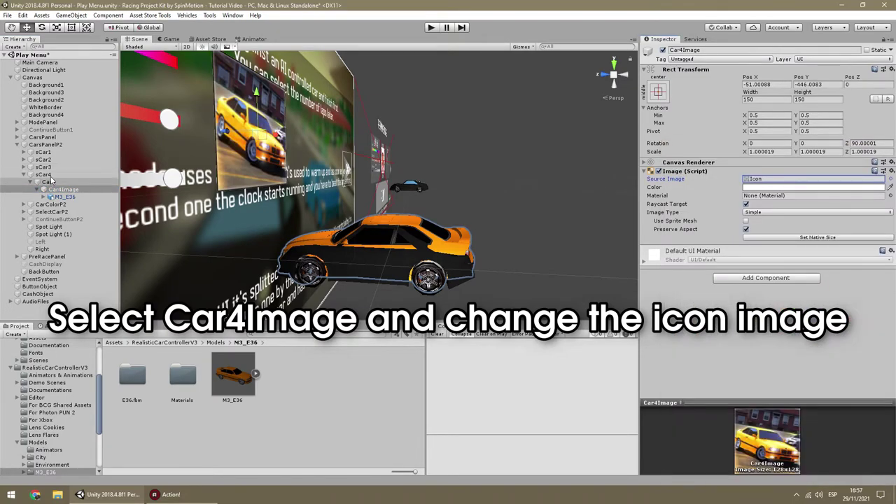
click(774, 179)
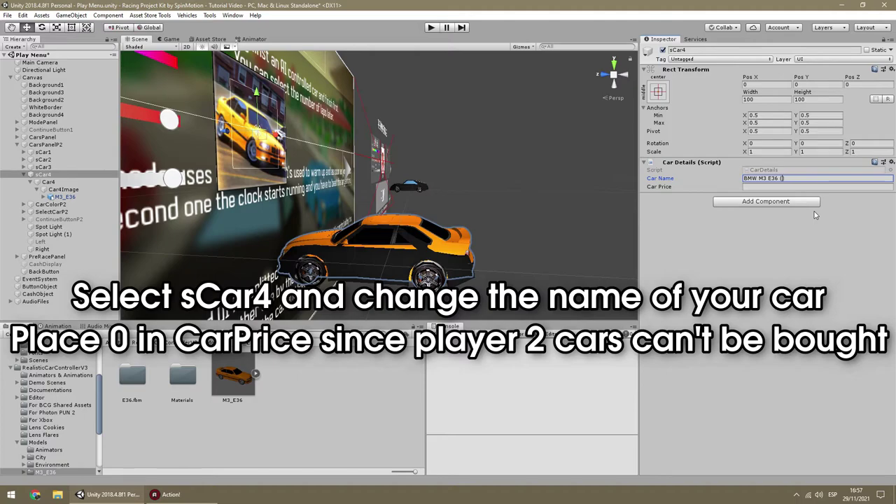
text(BMW M3 E36 (Realistic Car Controller)
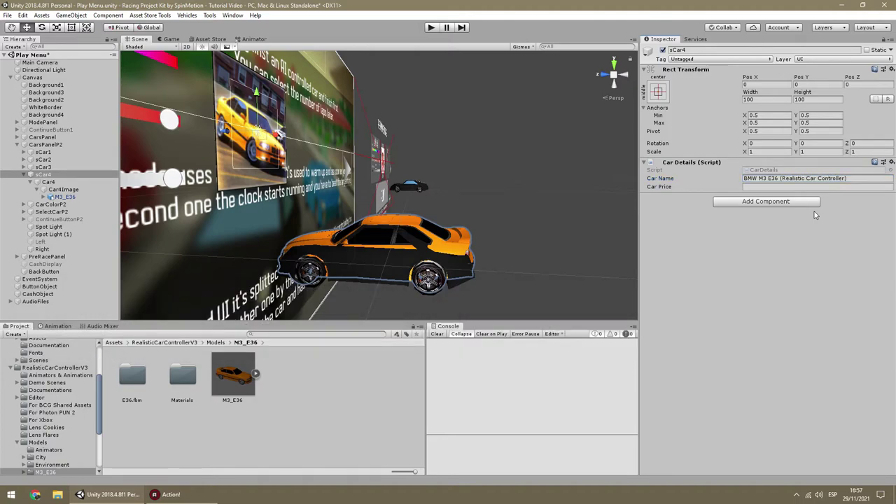
Deactivate the Car4 object inside sCar4 and the whole CarsPanelP2 panel
click(53, 182)
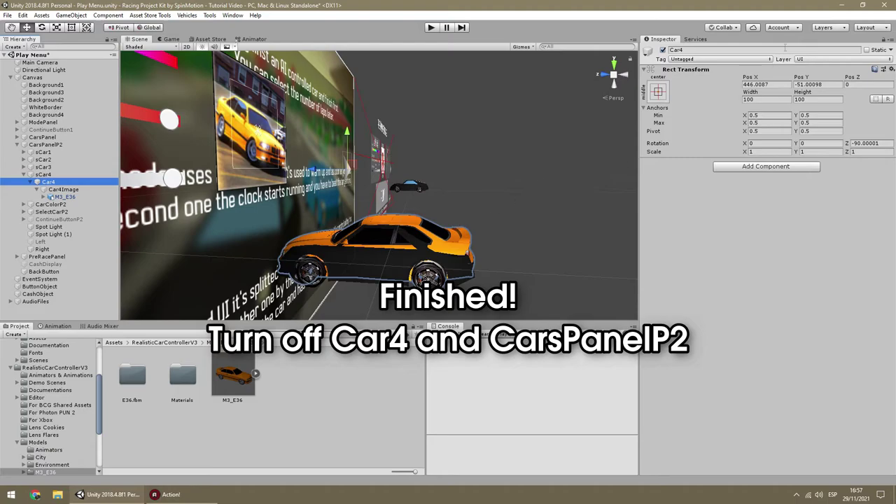
click(663, 50)
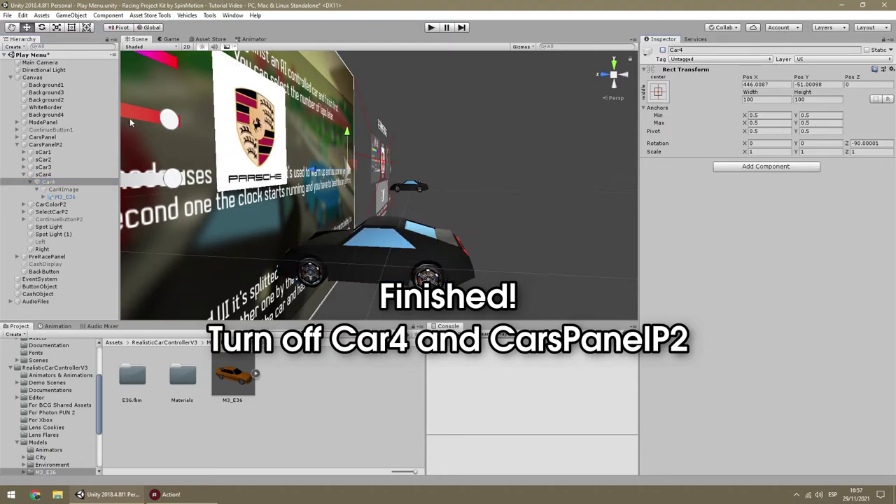
click(23, 175)
click(82, 143)
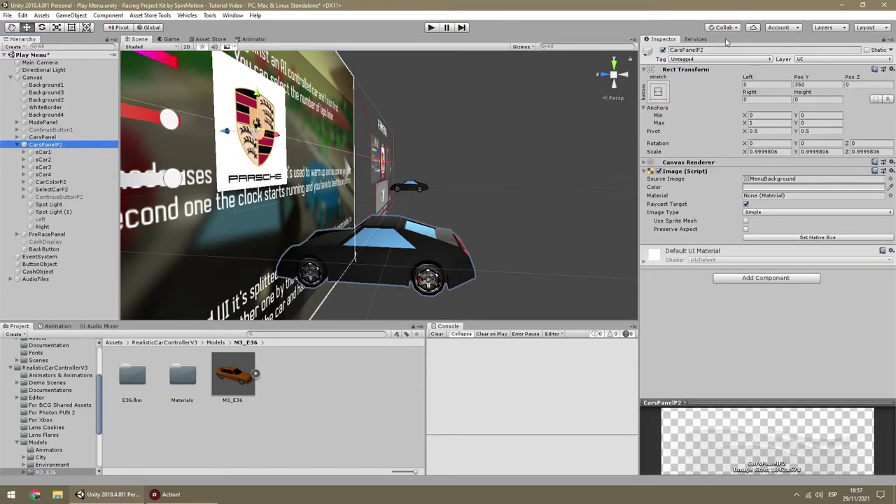
click(662, 51)
Run the Play Menu scene, choose Split Screen mode and select the BMW M3 E36 for Player 1
alt+drag(539, 91, 328, 105)
click(431, 27)
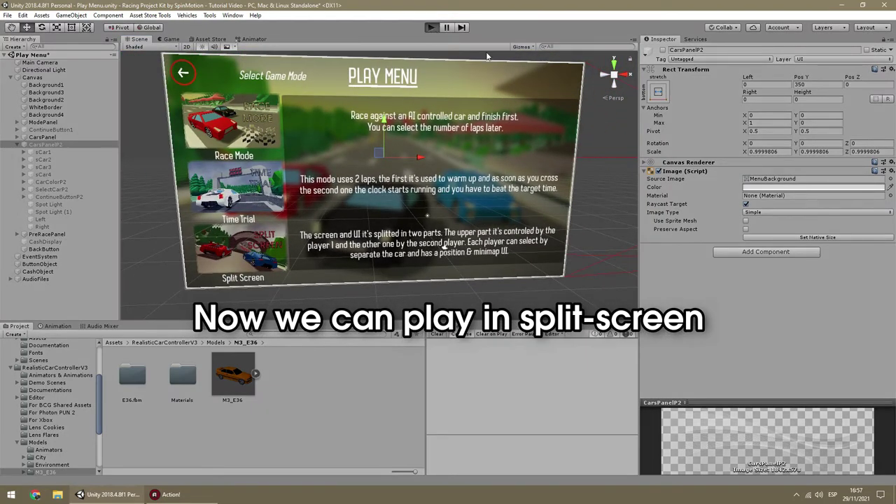
click(323, 288)
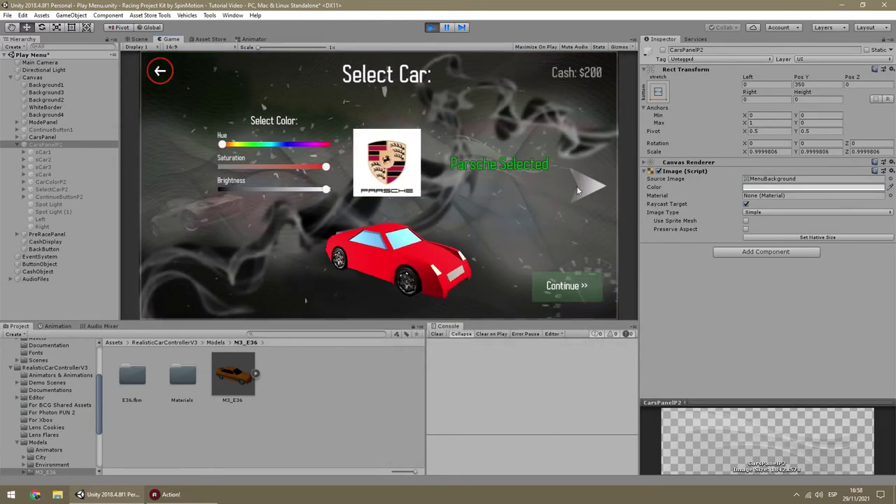
click(575, 187)
click(572, 189)
click(573, 189)
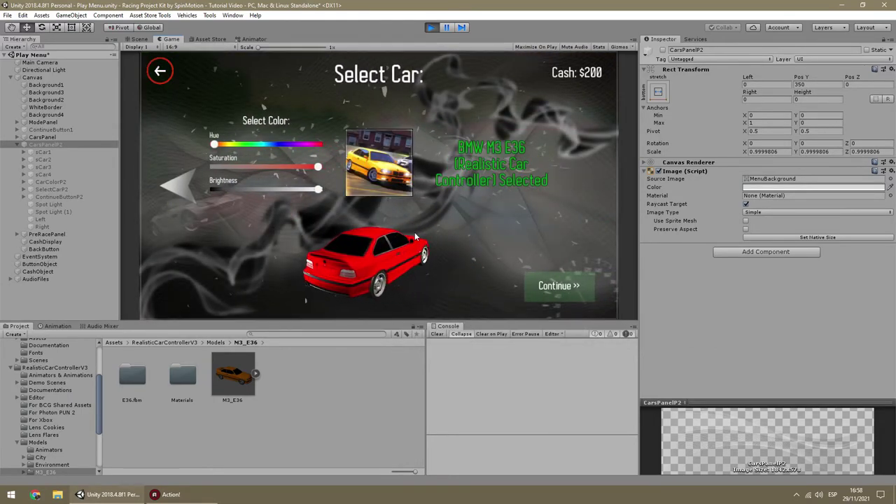
Select the BMW M3 E36 in blue for Player 2 and start the split-screen race
click(577, 294)
click(580, 183)
click(580, 183)
click(580, 183)
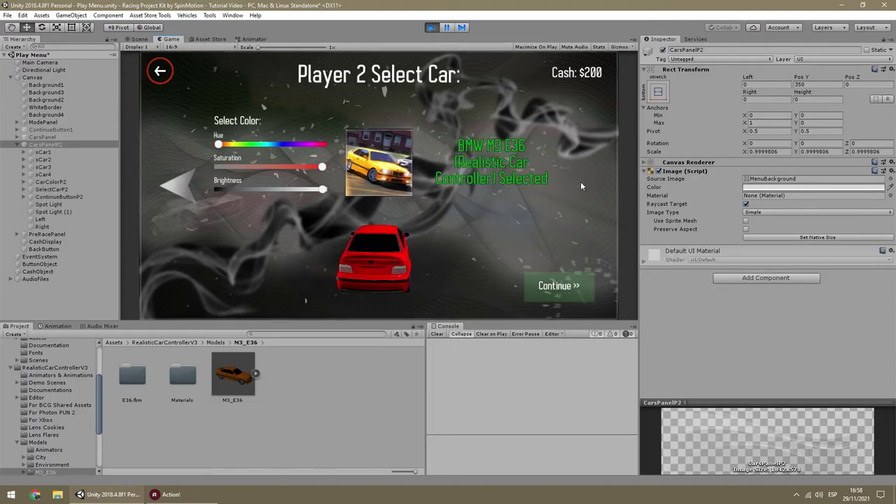
drag(218, 144, 280, 144)
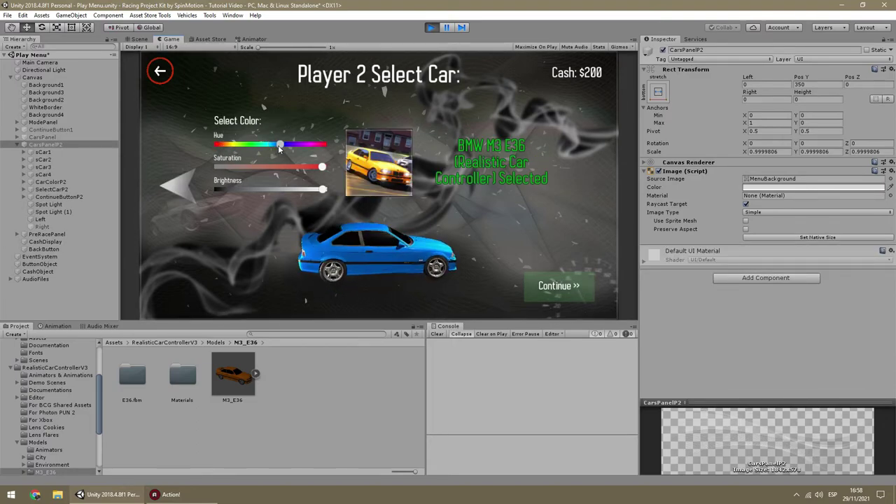
click(562, 286)
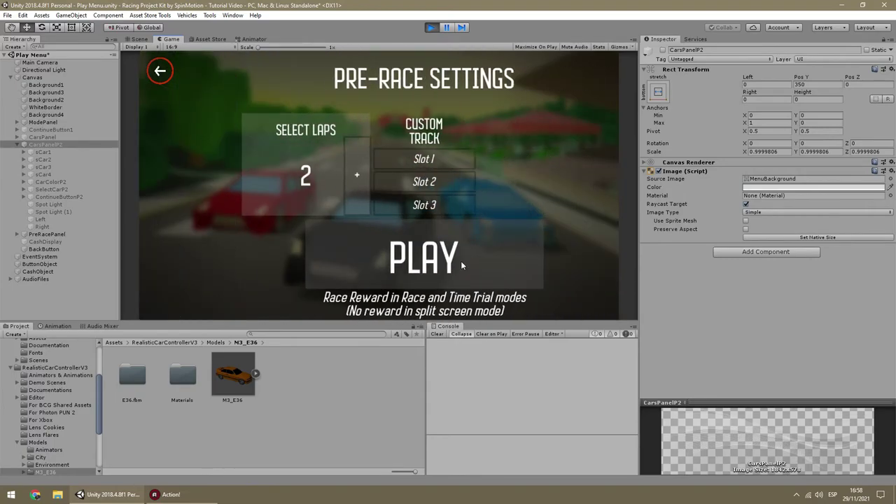
key(Return)
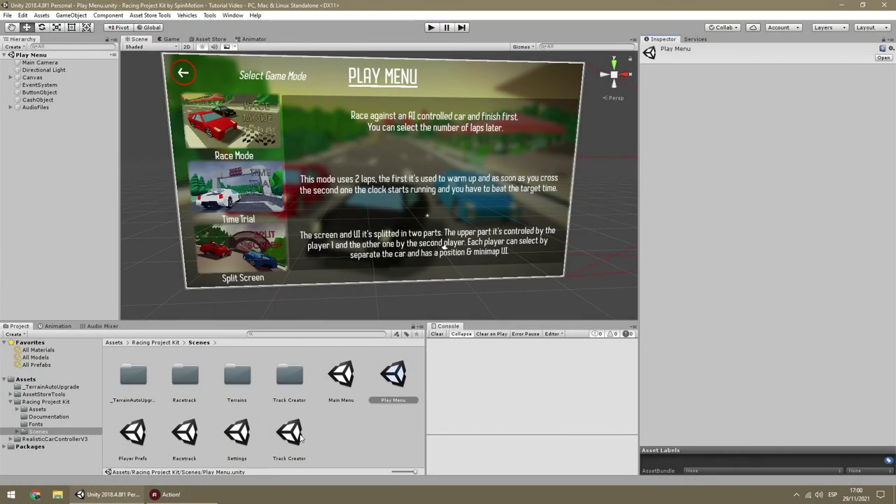
Open the Track Creator scene and examine the Player and Player2 car groups inside PlayModeObjects
click(296, 435)
double_click(289, 434)
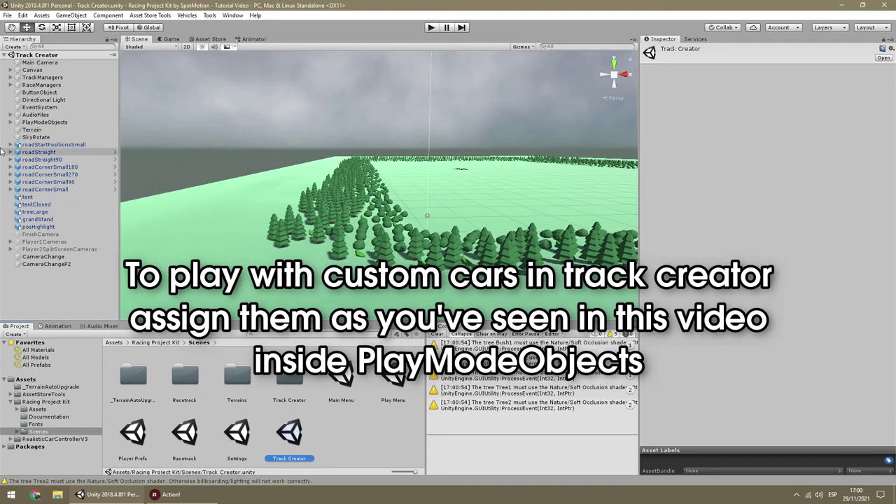
click(10, 122)
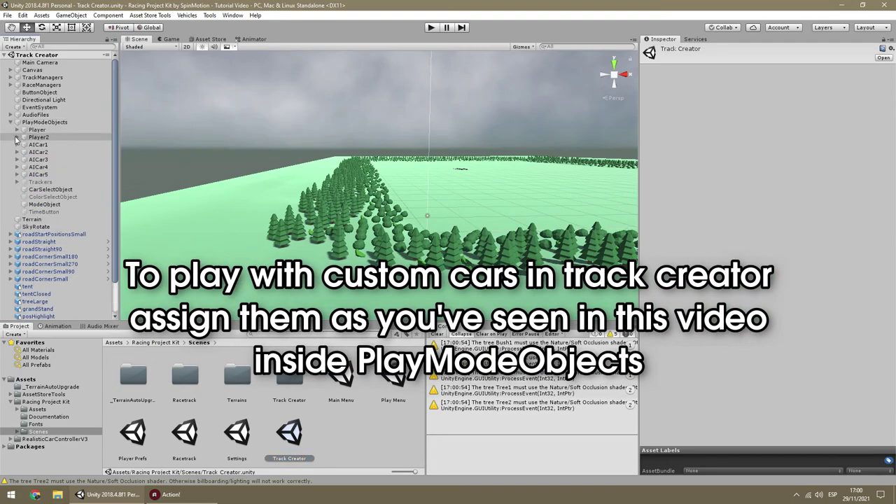
click(17, 138)
click(18, 130)
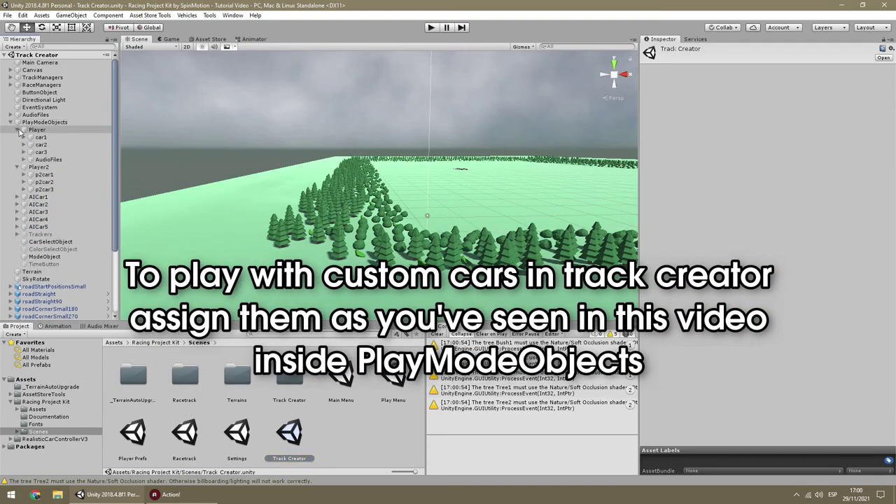
click(45, 122)
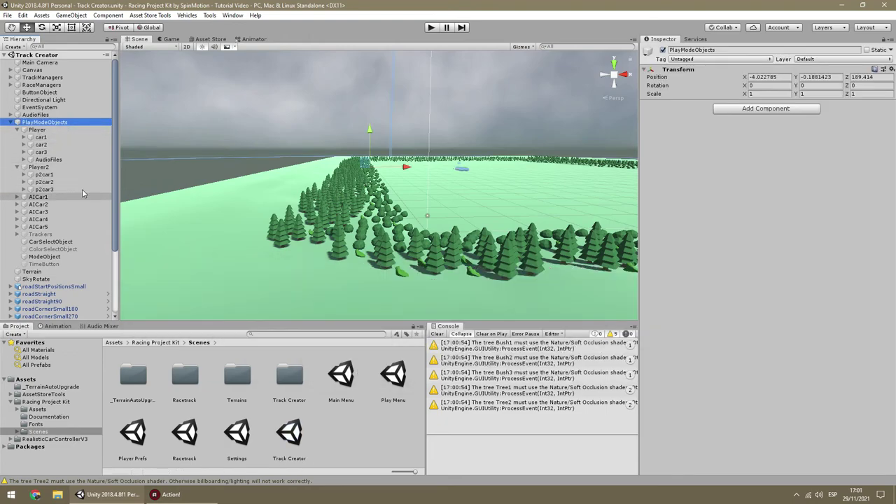
click(36, 166)
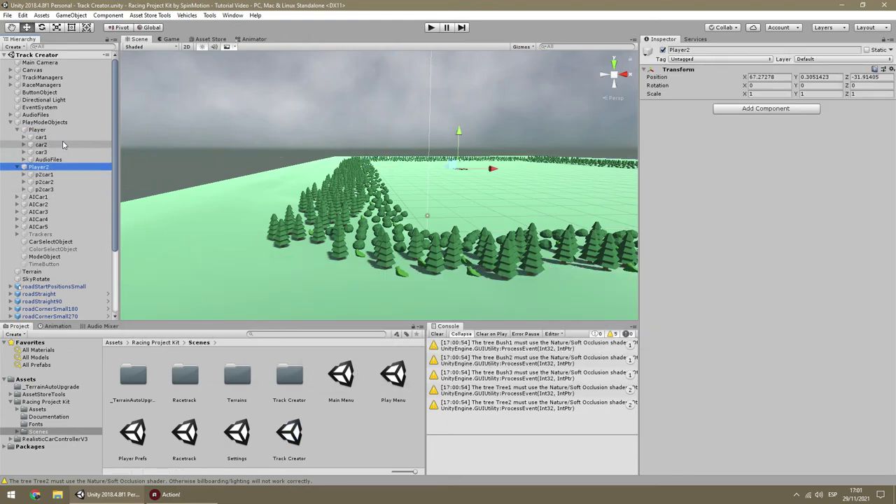
click(44, 131)
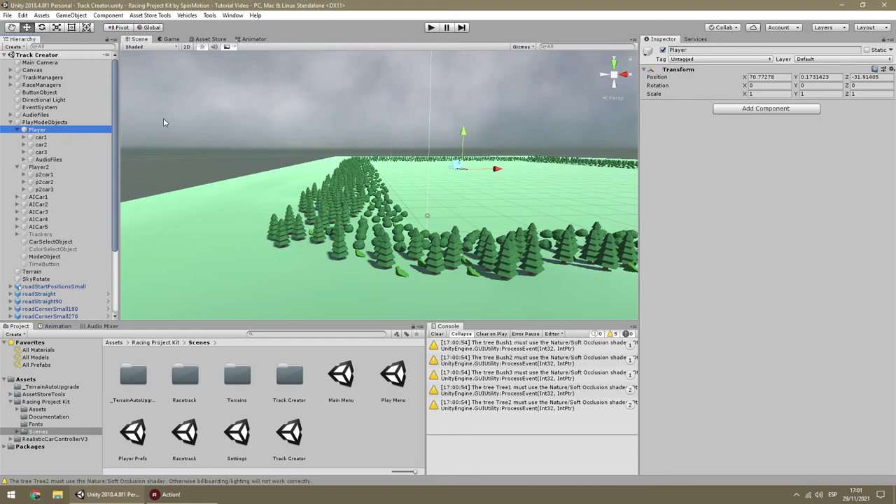
Examine the Player2SplitScreenCameras and Player1Cameras objects in the Track Creator scene
scroll(60, 306, down, 4)
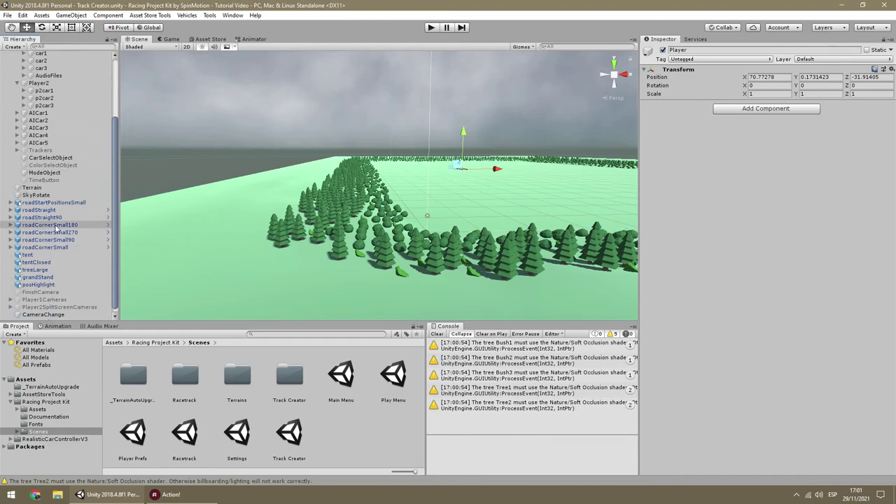
click(56, 301)
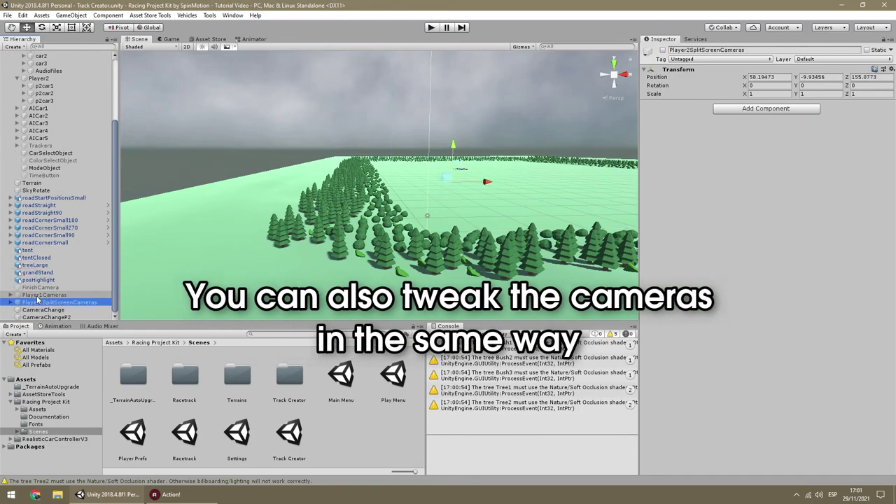
click(42, 295)
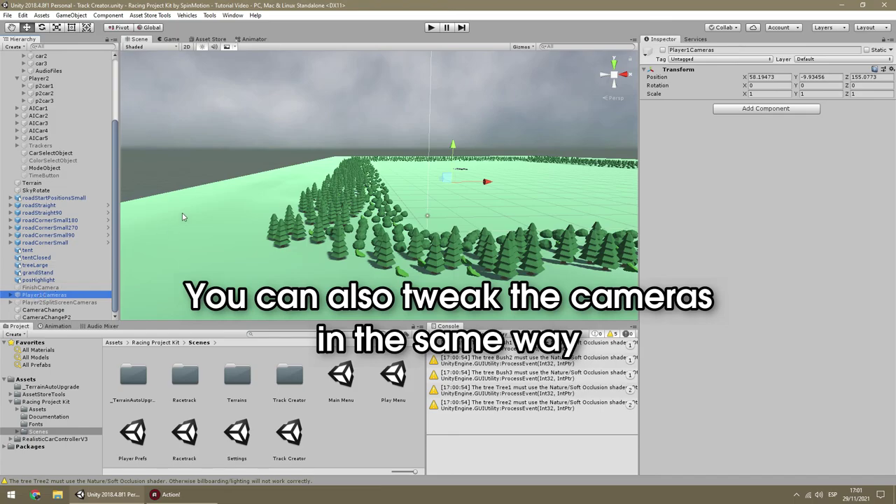